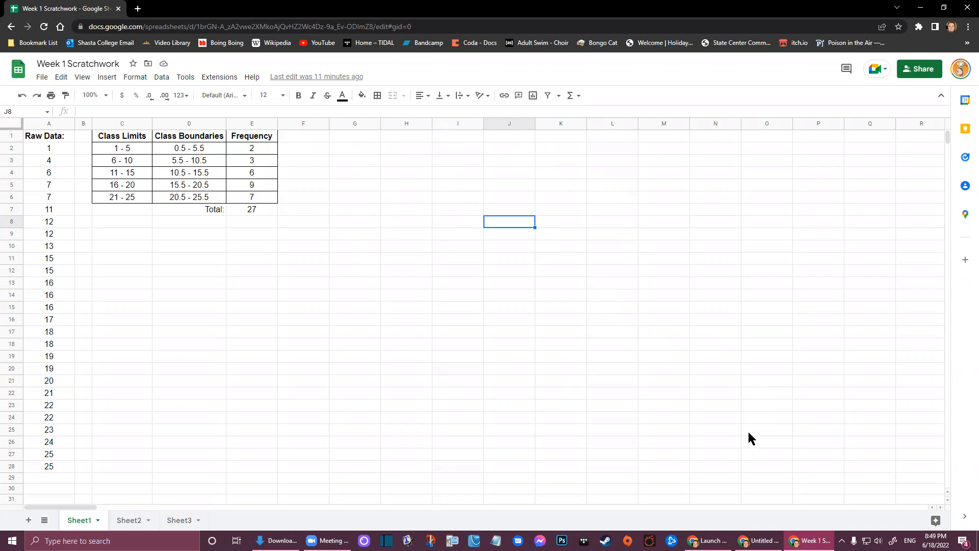
- Apply white borders to all cells in G2:O27 to hide the gridlines there
drag(354, 148, 765, 454)
click(378, 96)
click(462, 119)
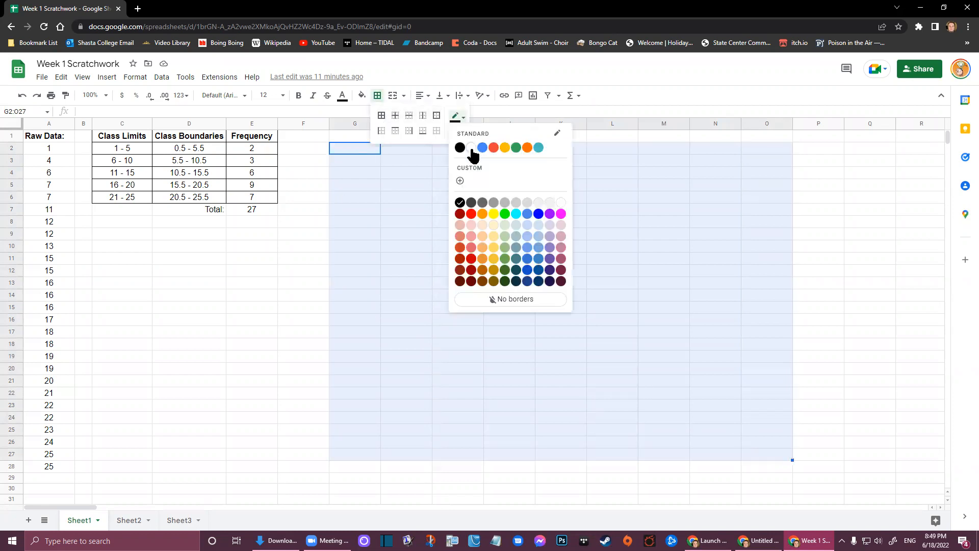
click(456, 148)
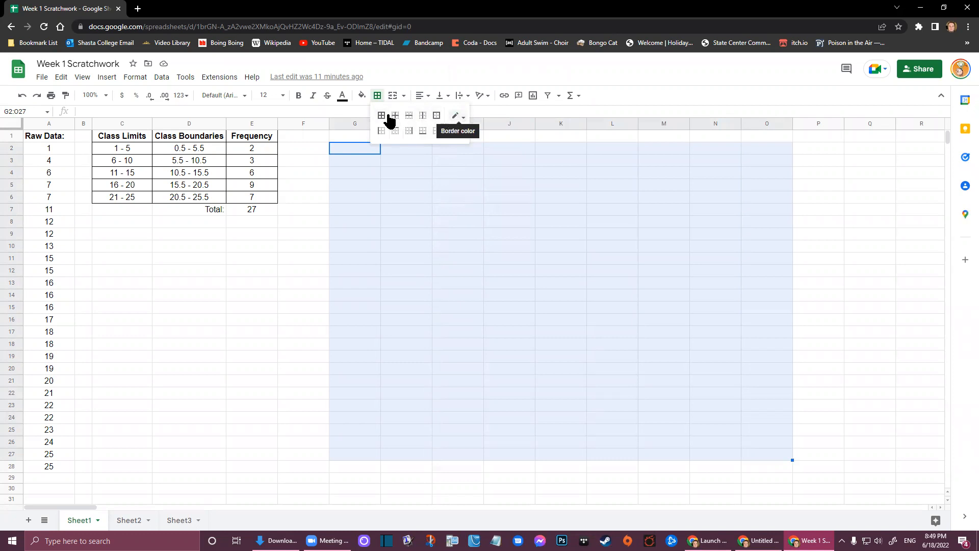
click(381, 116)
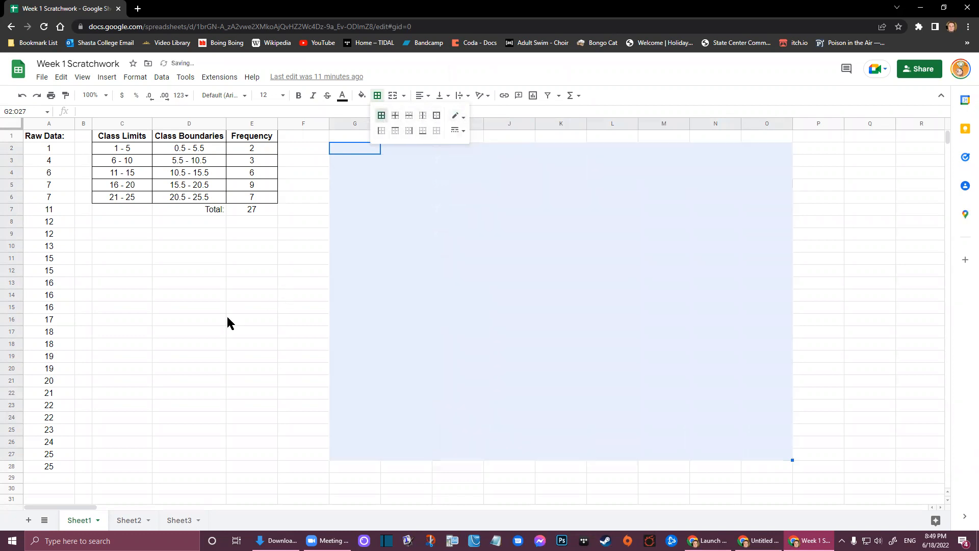
click(252, 320)
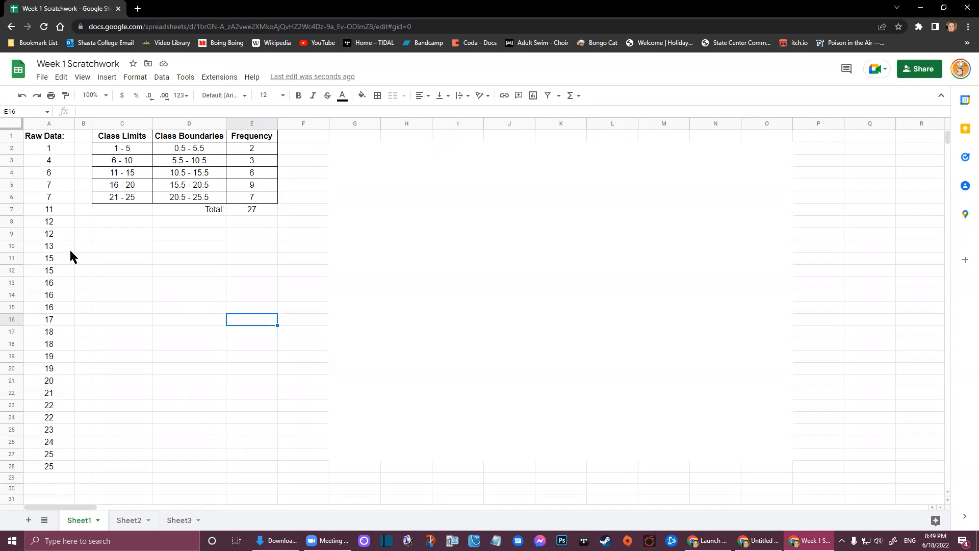
- Examine the raw data in column A by tens digit, going through the single digits, the teens and the twenties
click(41, 150)
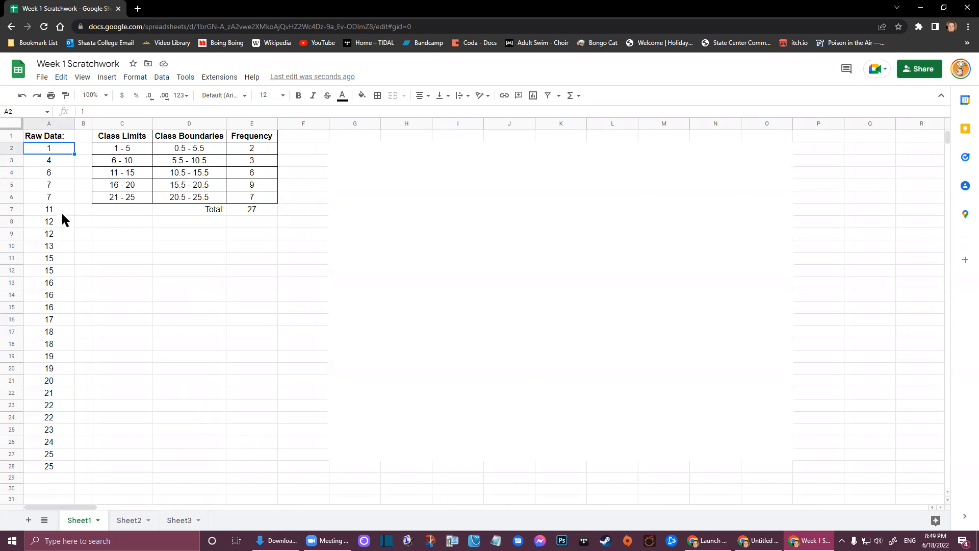
key(Down)
key(Down)
key(Down)
key(Down)
key(Down)
shift+click(72, 367)
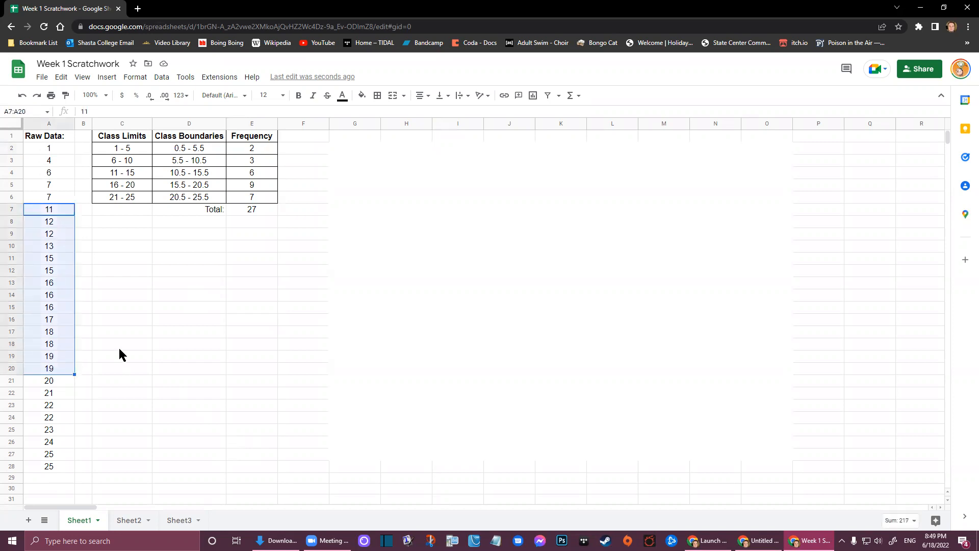
drag(57, 381, 63, 468)
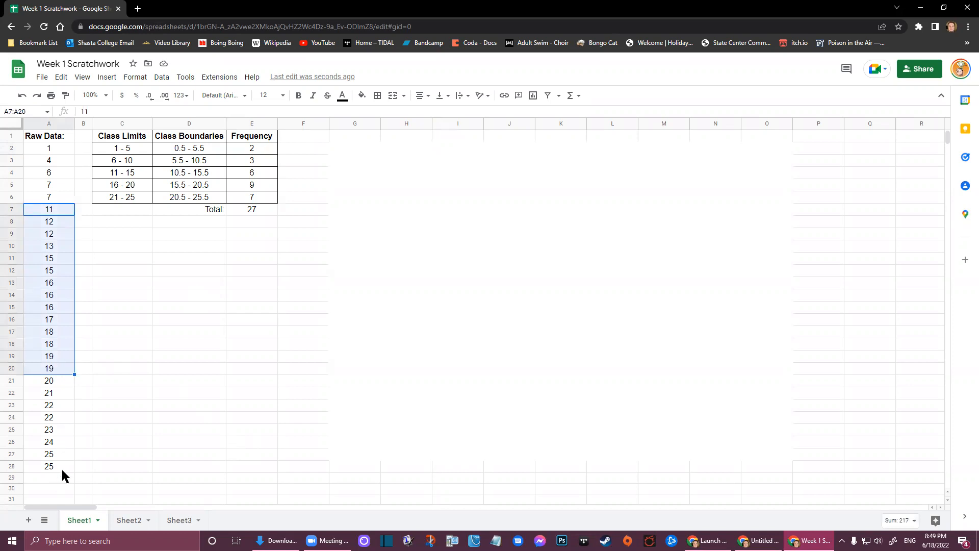
click(154, 353)
- Enter the bold headings "Stems" in G7 and "Leaves" in H7
click(359, 211)
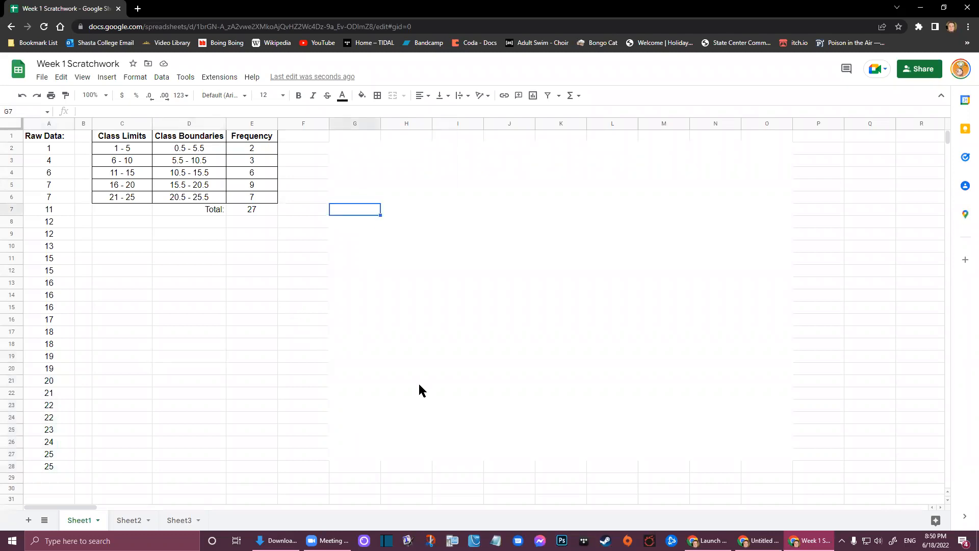
key(ctrl+b)
text(Stems)
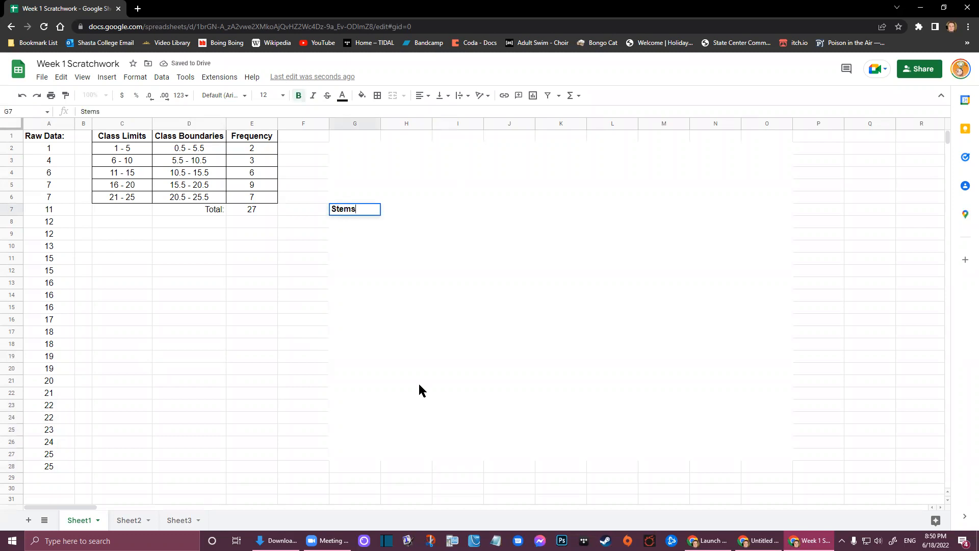
key(Tab)
key(Return)
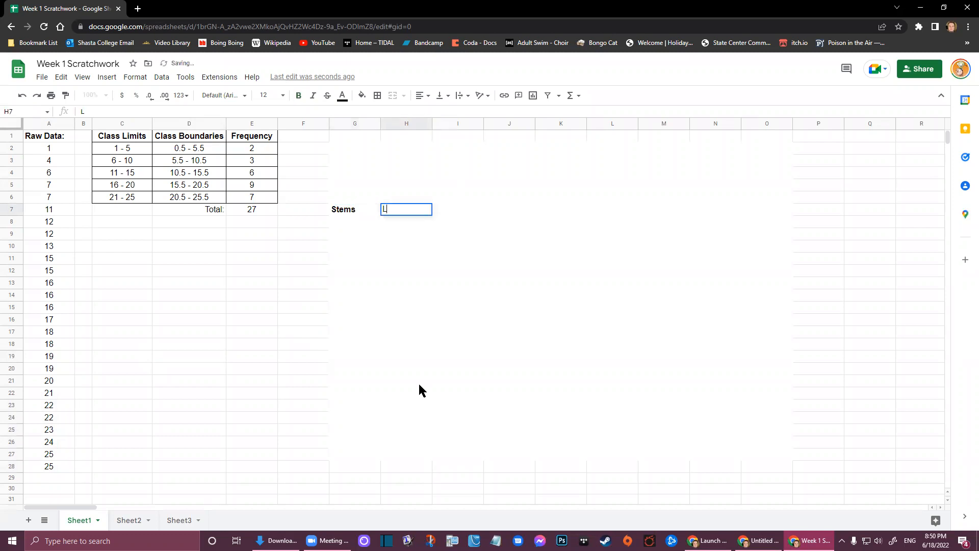
key(ctrl+b)
text(Leaves)
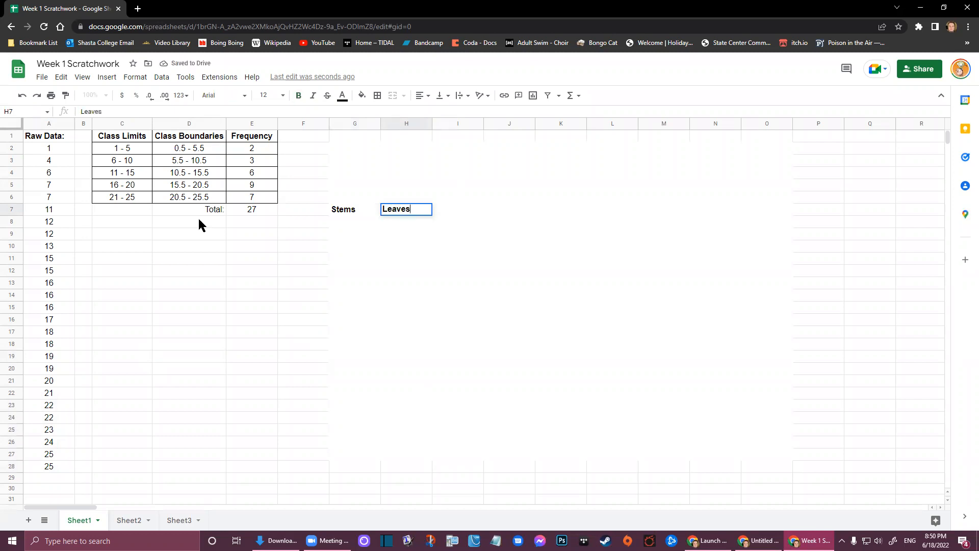
click(292, 296)
click(360, 209)
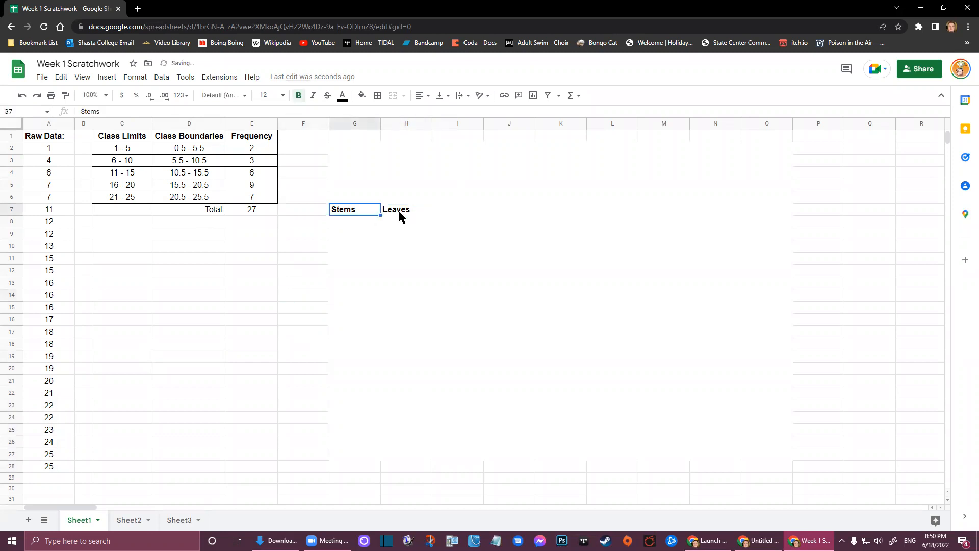
click(415, 218)
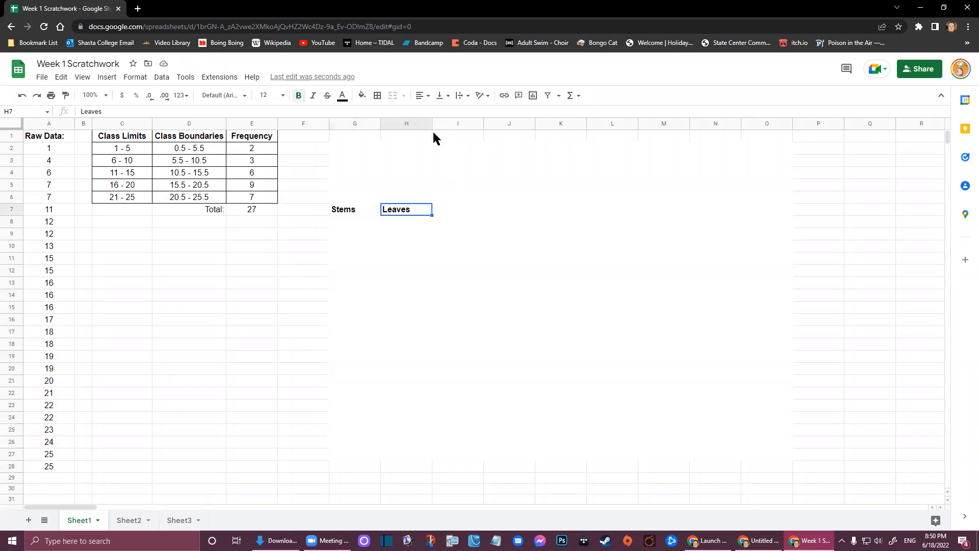
drag(400, 123, 553, 122)
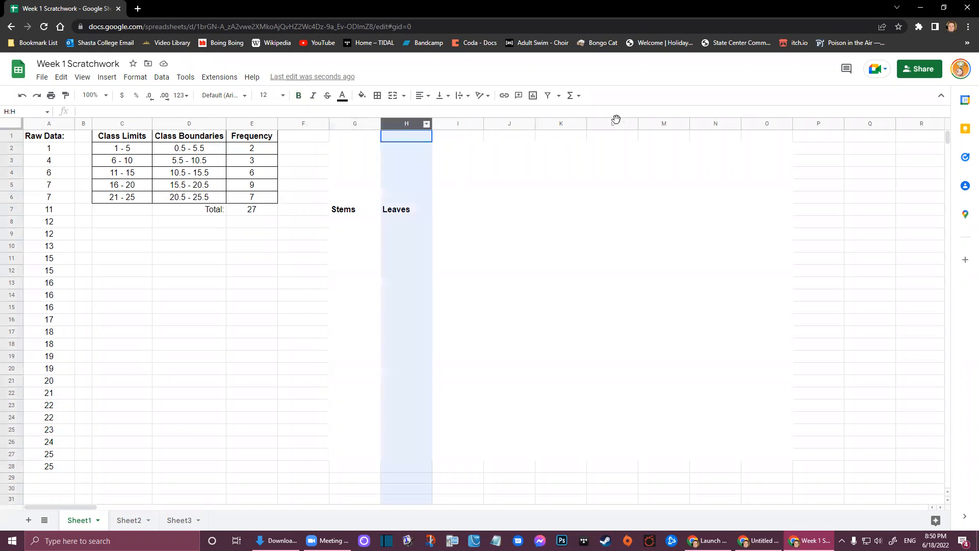
drag(837, 138, 764, 139)
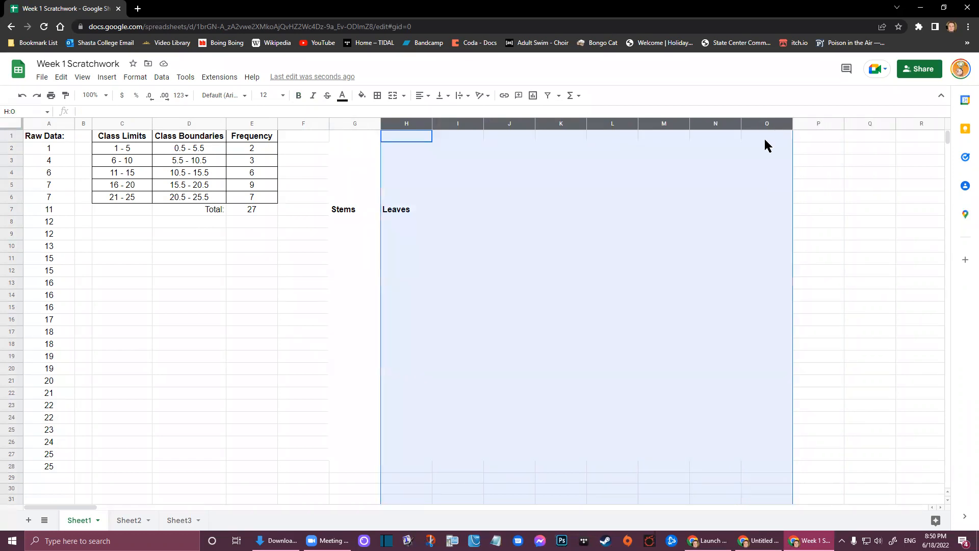
click(838, 251)
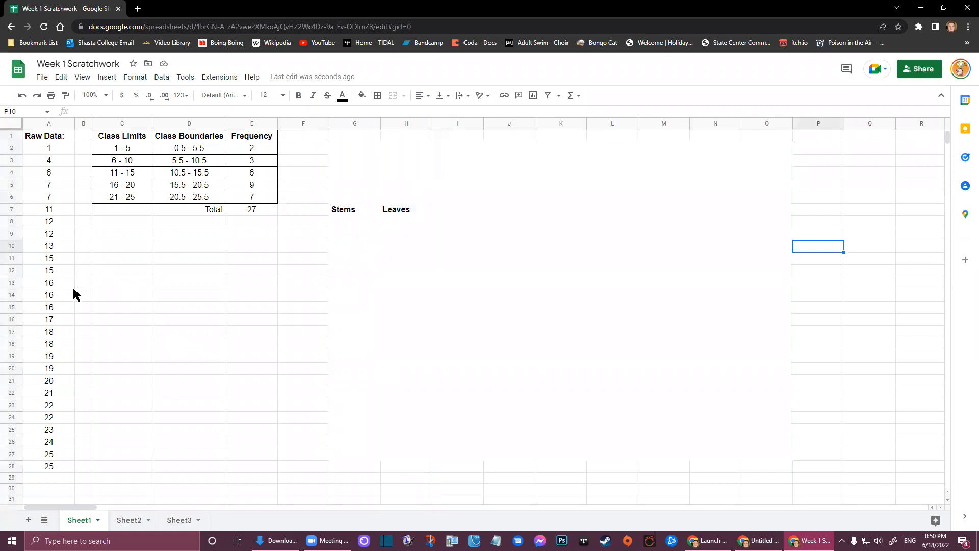
- Go through the raw data values in the teens in column A, from A20 up to A7
click(56, 369)
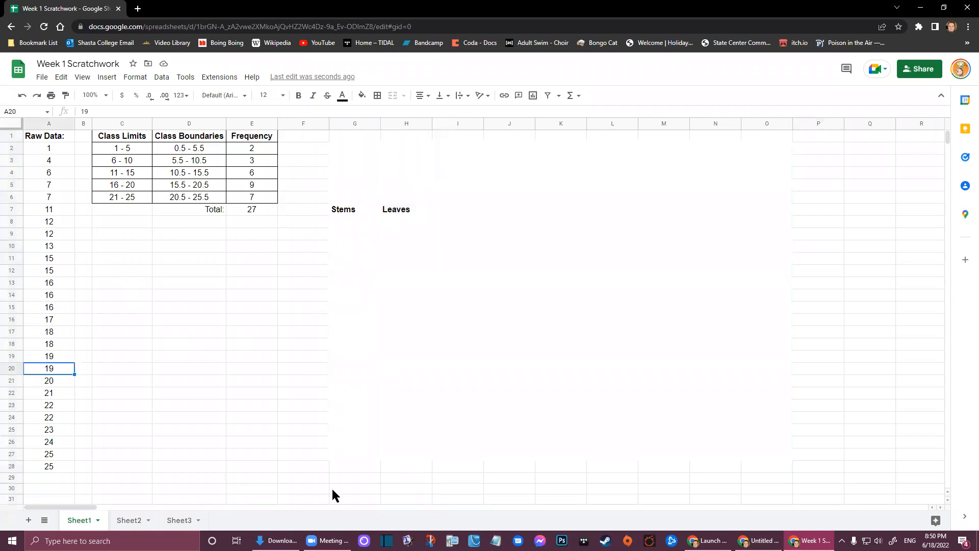
key(Up)
key(Up)
key(Up)
key(Up)
key(Up)
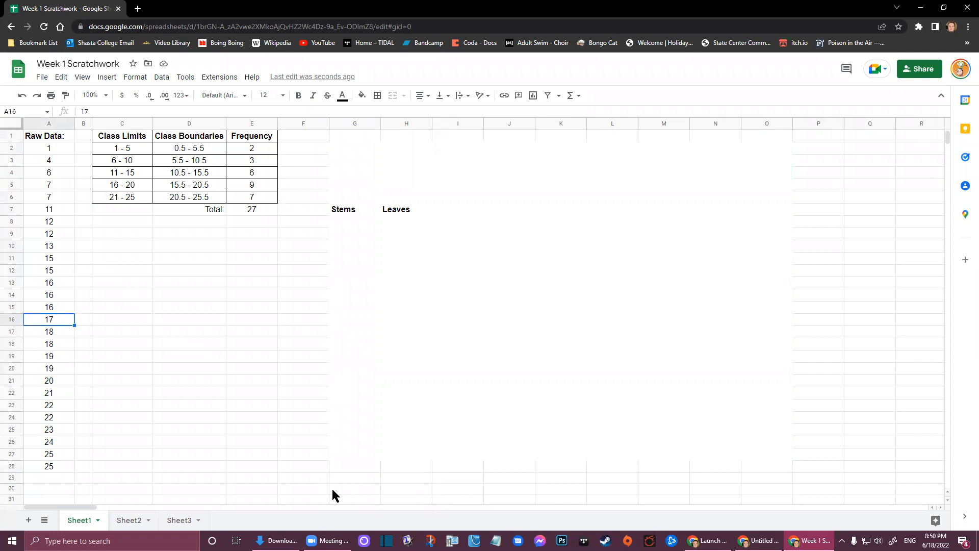
key(Up)
key(Up)
key(Up)
key(Up)
key(Up)
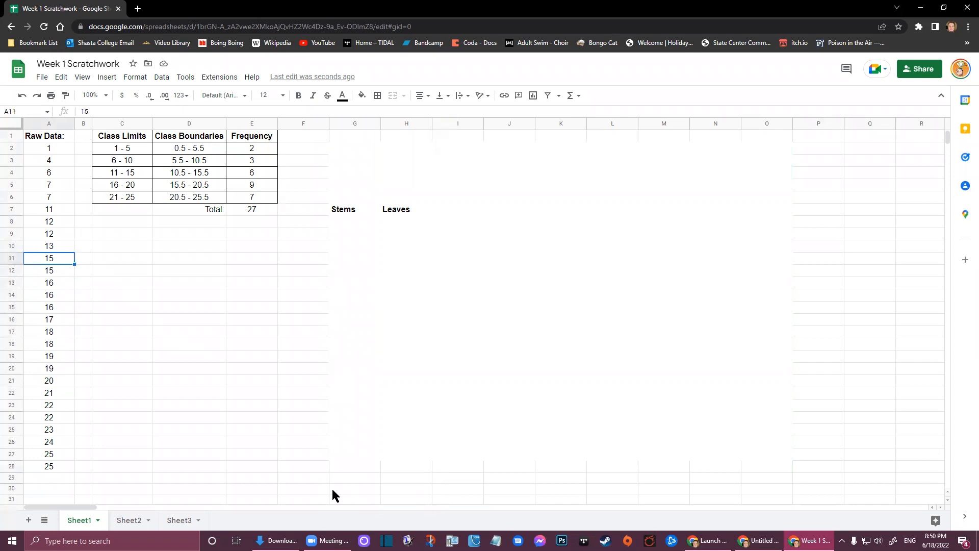
key(Up)
key(Up)
key(Up)
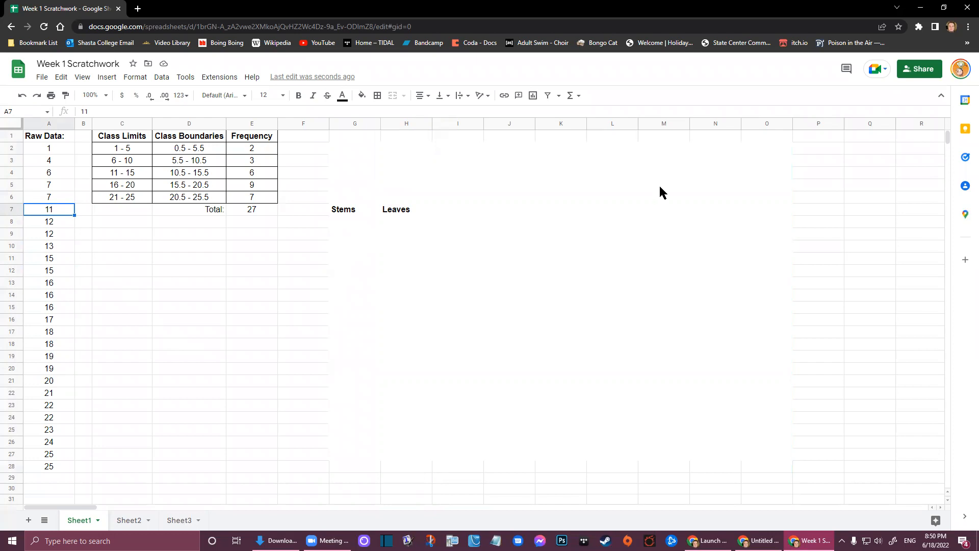
- Apply white borders to all cells in P2:AD27 to extend the area without gridlines
click(830, 148)
key(shift+Right)
key(shift+Right)
key(shift+Right)
key(shift+Right)
key(shift+Right)
key(shift+Right)
key(shift+Right)
key(shift+Right)
key(shift+Right)
key(shift+Right)
key(shift+Right)
key(shift+Right)
key(shift+Down)
key(shift+Down)
key(shift+Down)
key(shift+Down)
key(shift+Down)
key(shift+Down)
key(shift+Down)
key(shift+Down)
key(shift+Down)
key(shift+Down)
key(shift+Down)
key(shift+Down)
key(shift+Down)
key(shift+Down)
key(shift+Down)
key(shift+Down)
key(shift+Down)
key(shift+Down)
key(shift+Down)
key(shift+Down)
key(shift+Down)
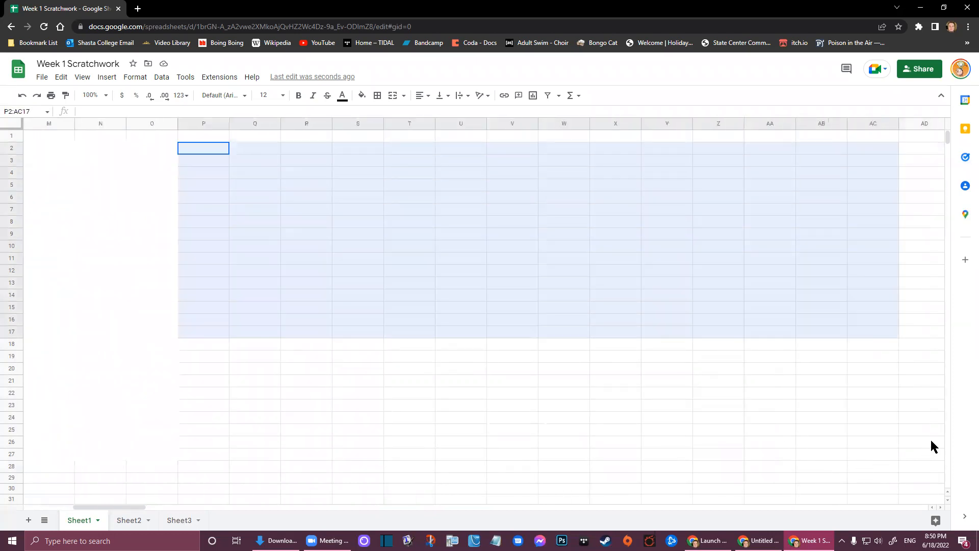
key(shift+Right)
key(shift+Right)
click(378, 96)
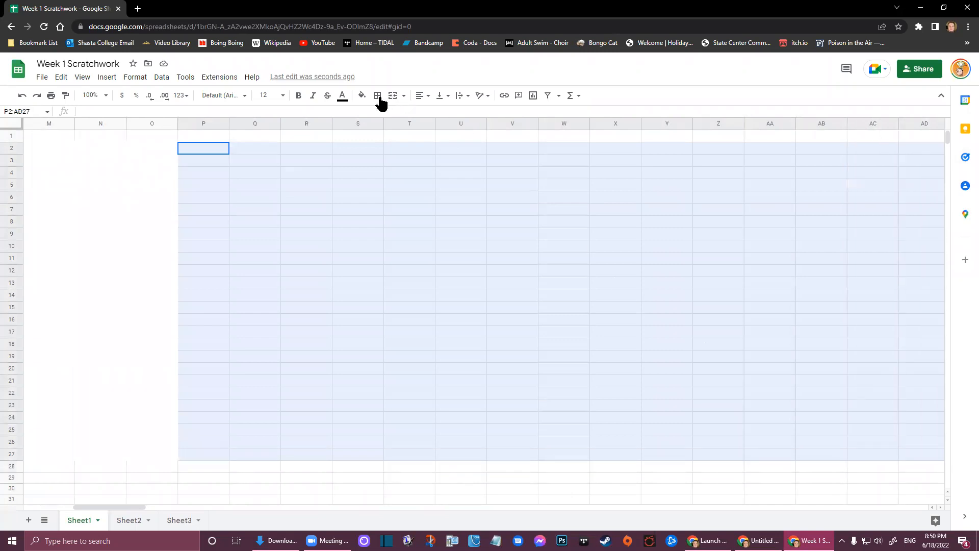
click(382, 116)
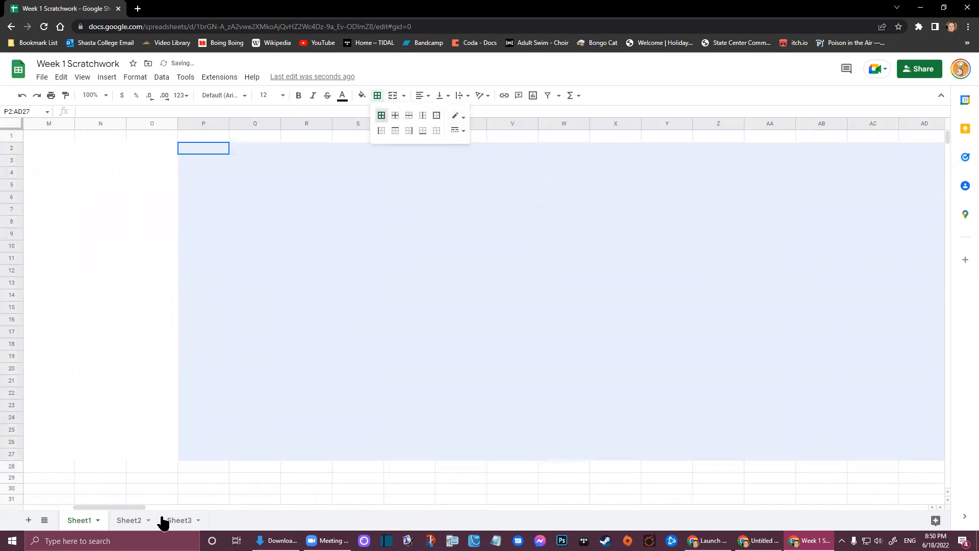
- Resize columns H through AD to a width of 40 pixels
drag(136, 506, 80, 512)
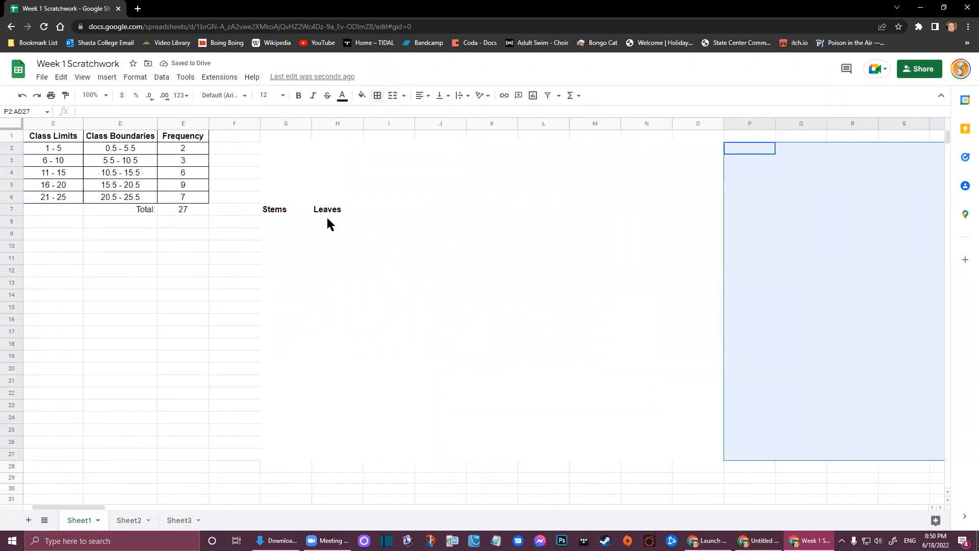
click(335, 124)
mouse_move(335, 125)
mouse_down()
mouse_move(376, 117)
mouse_move(329, 123)
mouse_up()
drag(449, 237, 449, 246)
drag(332, 122, 884, 164)
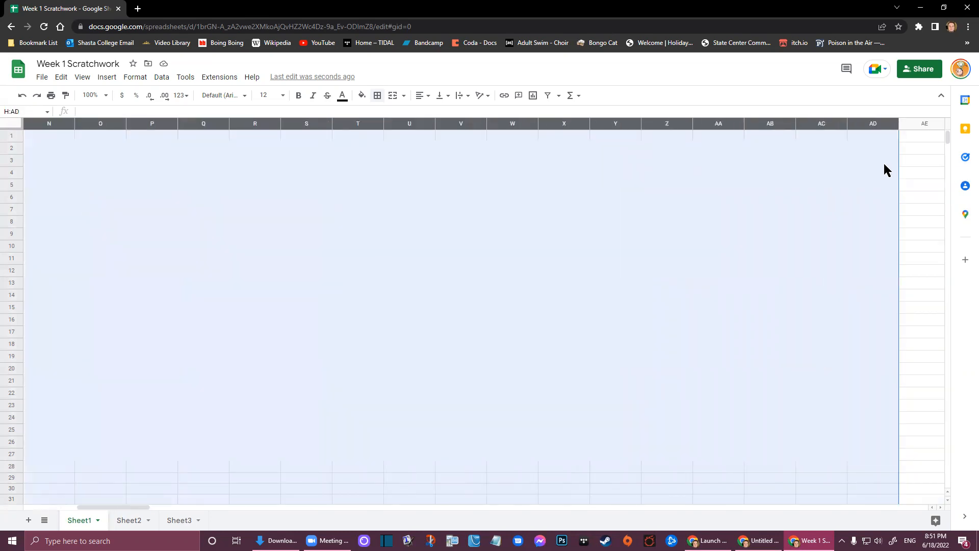
right_click(861, 124)
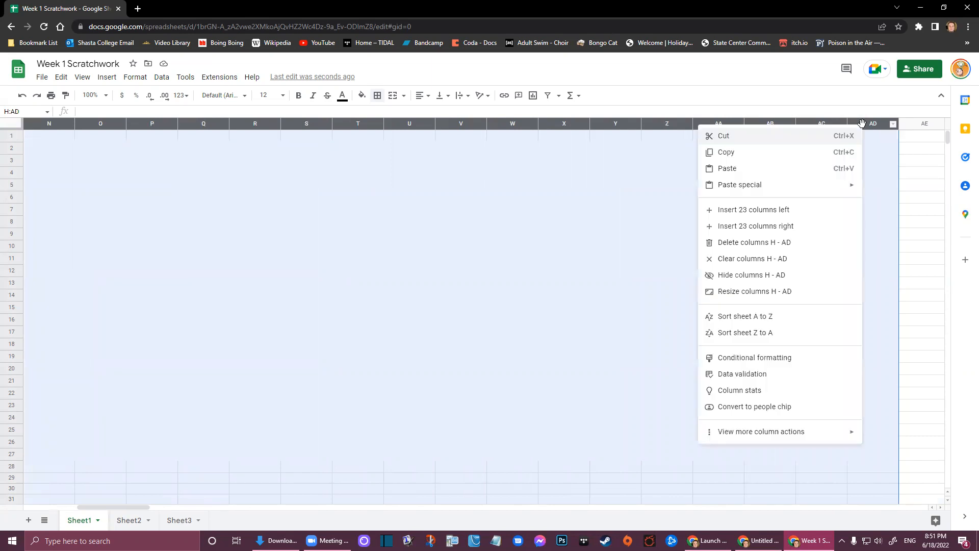
click(791, 291)
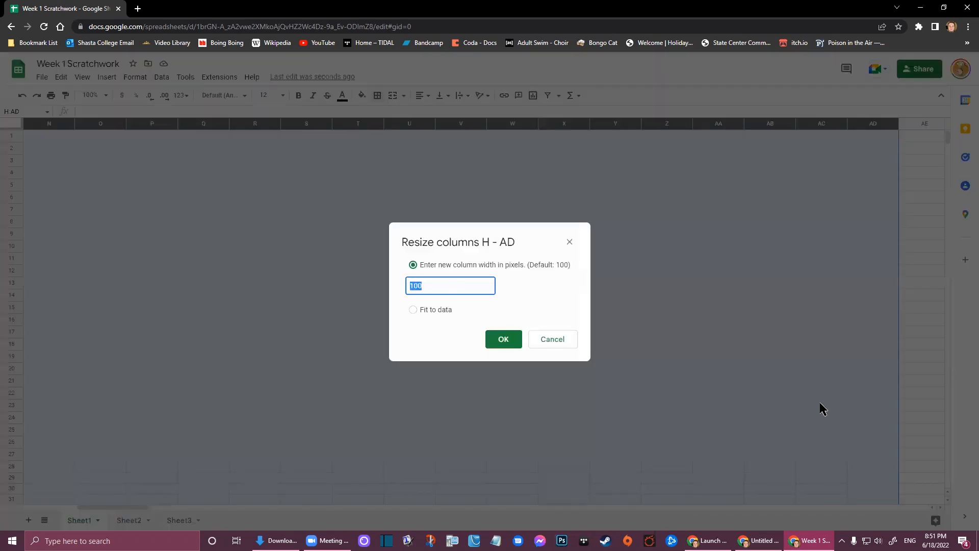
text(40)
key(Return)
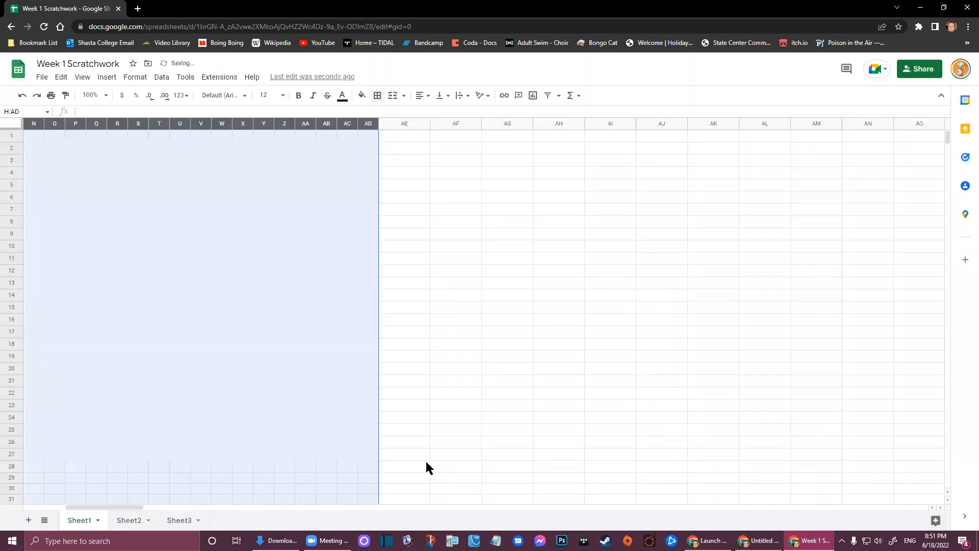
click(456, 270)
drag(120, 506, 74, 507)
click(618, 261)
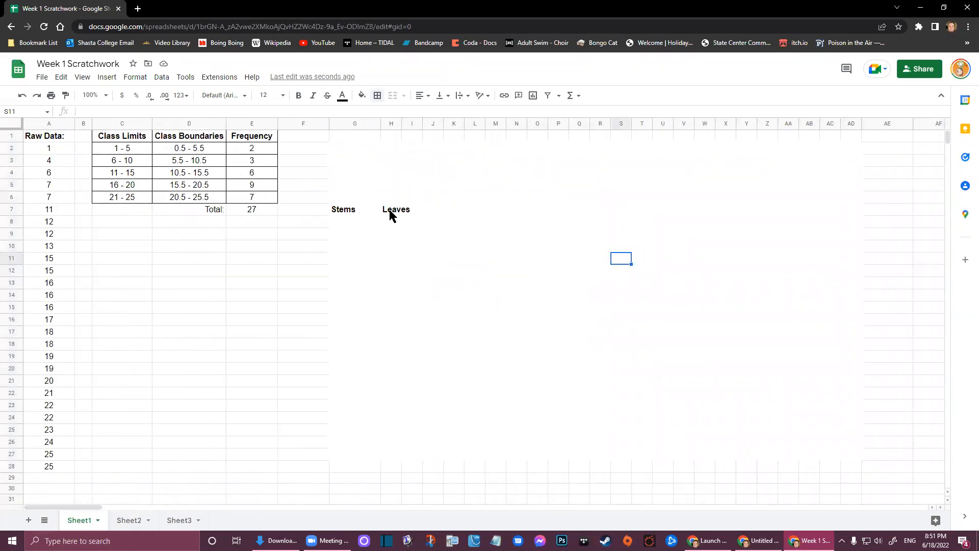
- Enter the stems 0, 1 and 2 in cells G8 to G10, under the Stems heading
click(338, 222)
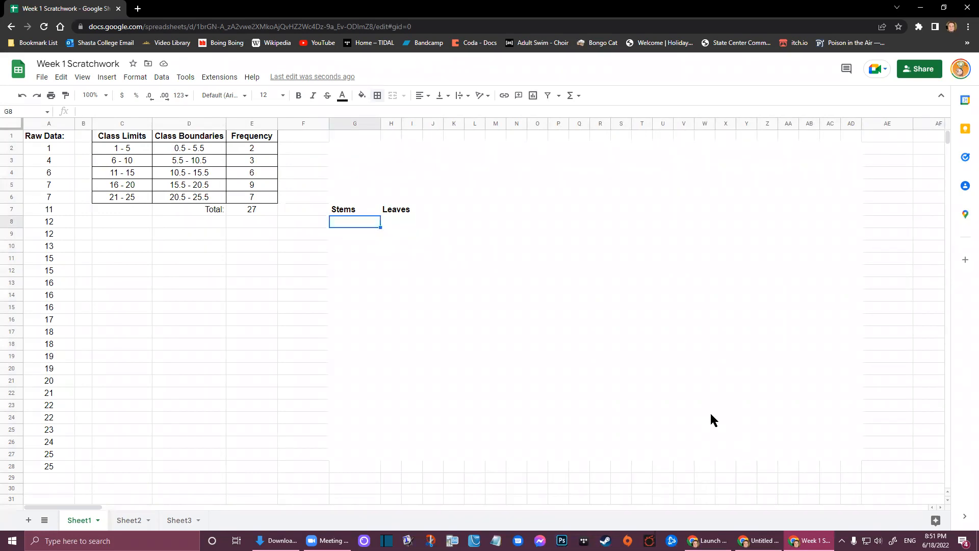
text(0)
key(Return)
text(1)
key(Return)
text(2)
key(Return)
- Enter the leaves 1, 4, 6, 7, 7 for stem 0 across H8:L8
key(Right)
key(Up)
key(Up)
key(Up)
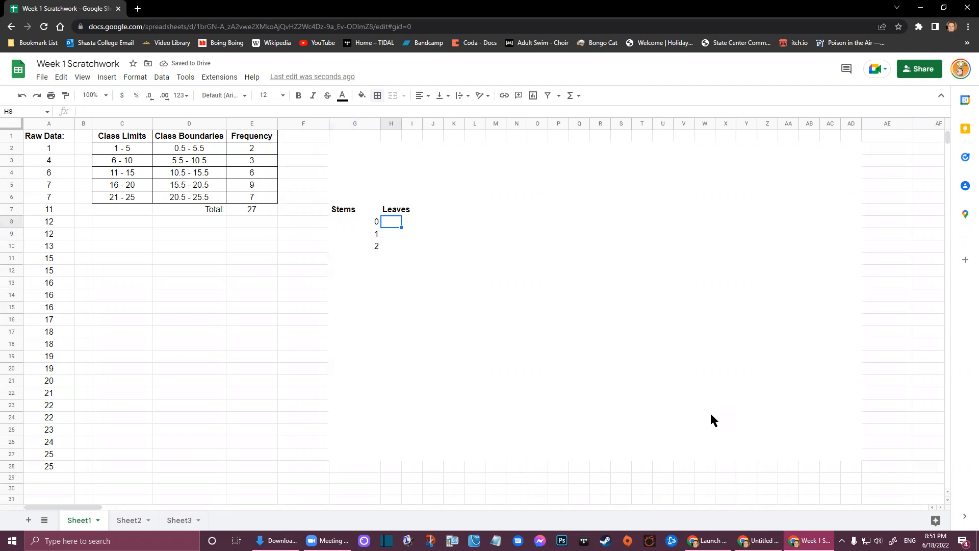
text(1)
key(Right)
text(4)
key(Right)
text(6)
key(Right)
text(7)
key(Right)
text(7)
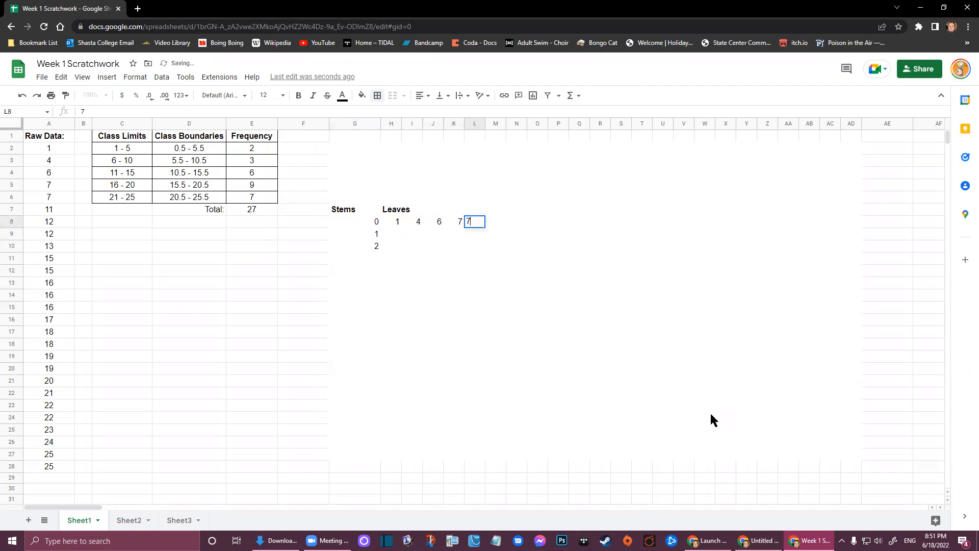
key(Return)
key(Left)
key(Left)
key(Left)
key(Left)
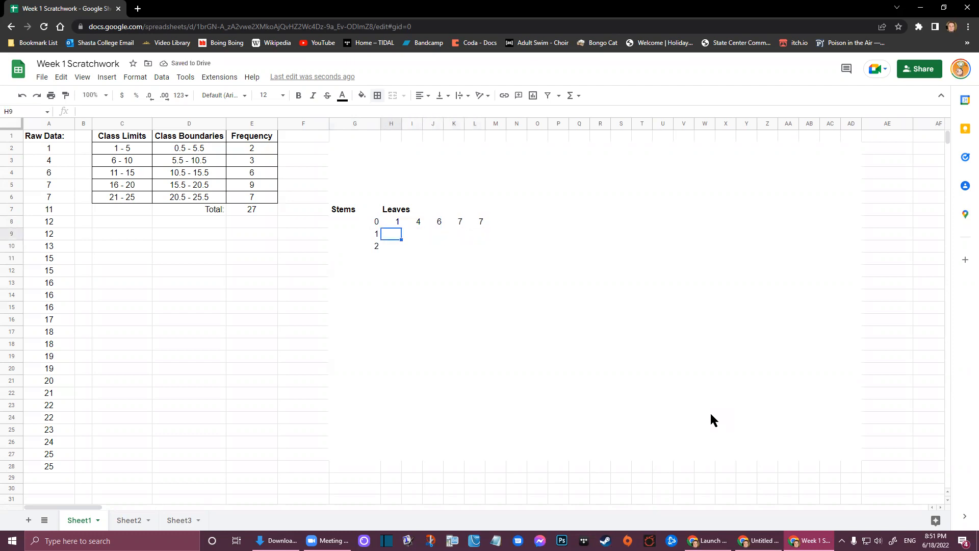
text(11)
key(Right)
key(Left)
key(Delete)
- Enter the leaves 1, 2, 2, 3, 5, 5, 6, 6, 6, 7, 8, 8, 9, 9 for stem 1 across H9:U9
text(1)
key(Right)
text(2)
key(Right)
text(2)
key(Right)
text(3)
key(Right)
text(5)
key(Right)
text(5)
key(Right)
text(6)
key(Right)
text(6)
key(Right)
text(6)
key(Right)
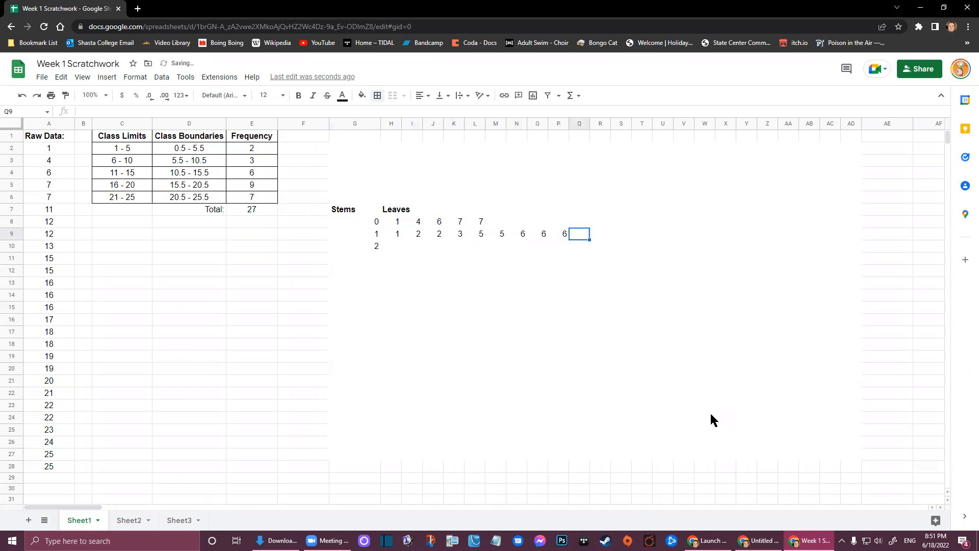
text(7)
key(Right)
text(8)
key(Right)
text(8)
key(Right)
text(9)
key(Right)
text(9)
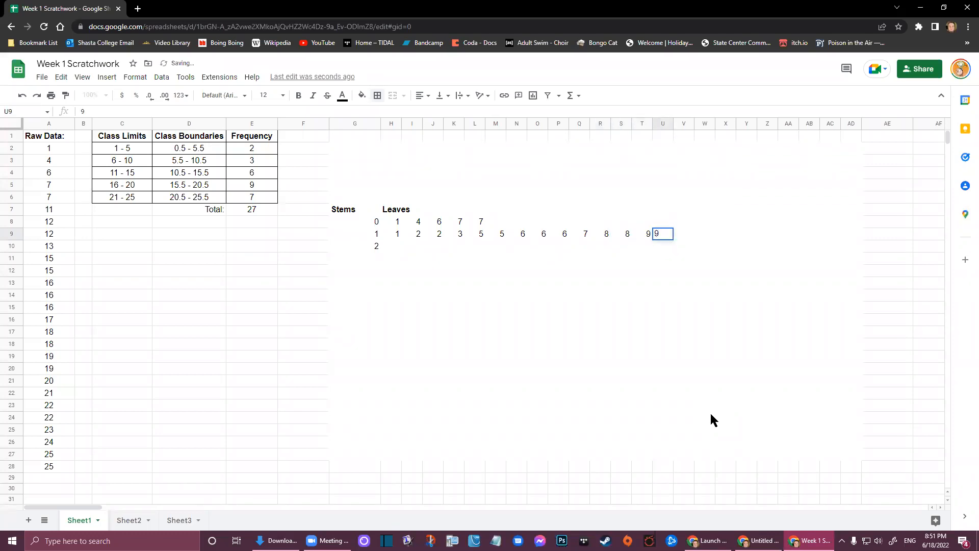
- Enter the leaves 0, 1, 2, 2, 3, 4, 5, 5 for stem 2 across H10:O10
key(Return)
key(Left)
key(Left)
key(Left)
key(Left)
key(Left)
key(Left)
key(Left)
key(Left)
key(Left)
key(Left)
key(Left)
key(Left)
key(Left)
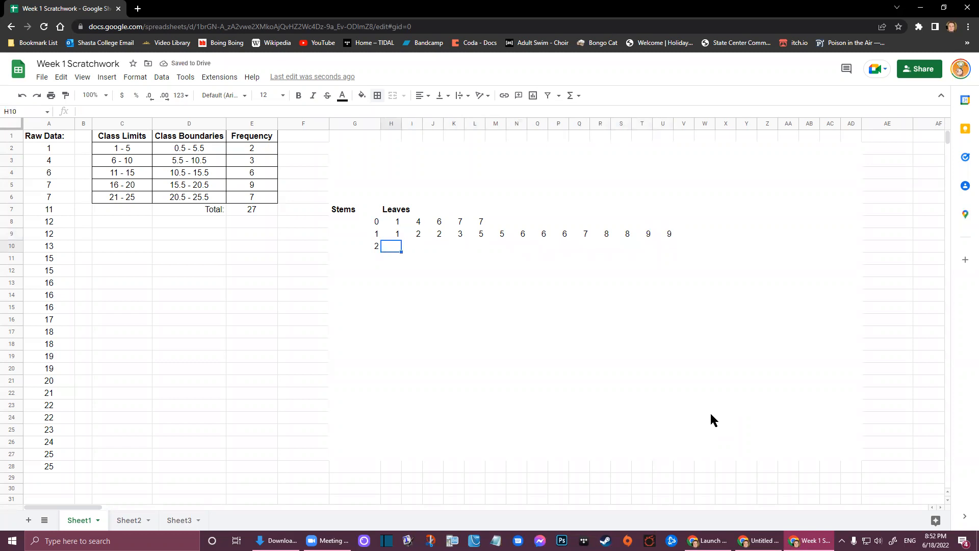
text(0)
key(Tab)
text(1)
key(Tab)
text(2)
key(Tab)
text(2)
key(Tab)
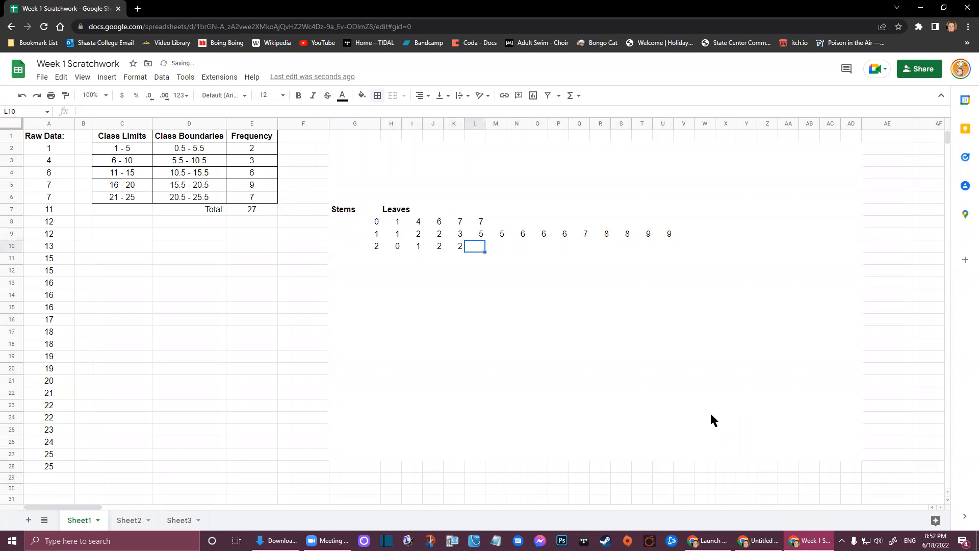
text(3)
key(Tab)
text(4)
key(Tab)
text(5)
key(Tab)
text(5)
key(Return)
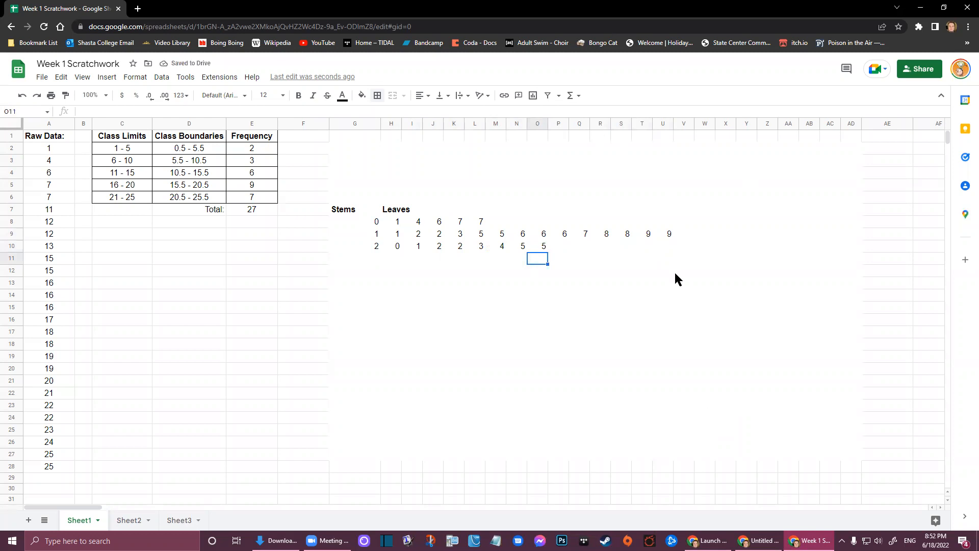
- Apply black borders to all cells of the stem-and-leaf table, G7:U10
click(336, 219)
drag(398, 227, 479, 235)
click(436, 283)
click(367, 210)
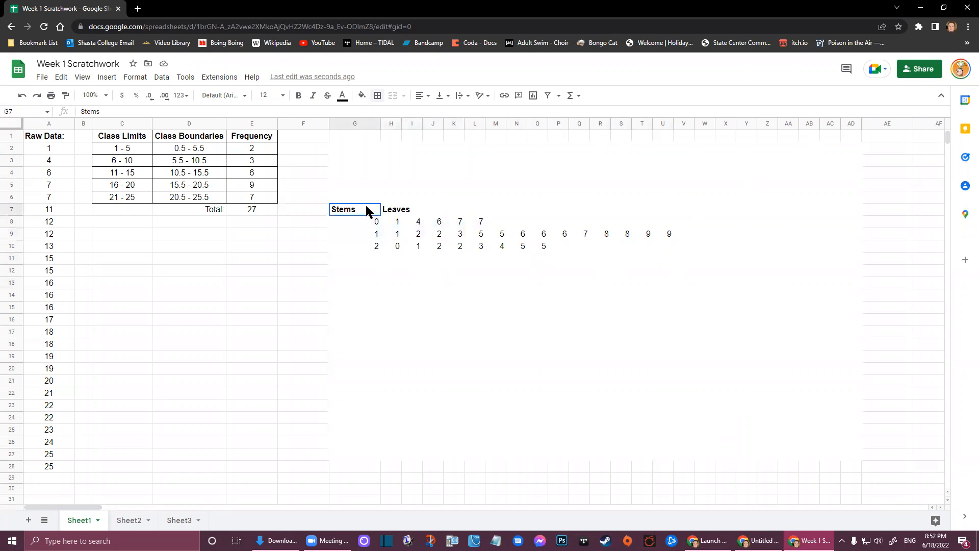
drag(367, 210, 670, 254)
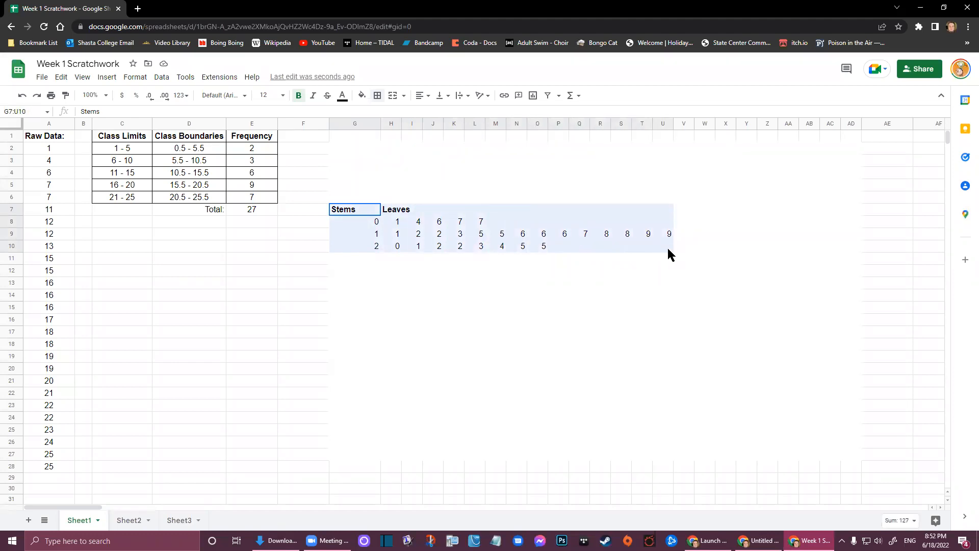
drag(668, 248, 667, 247)
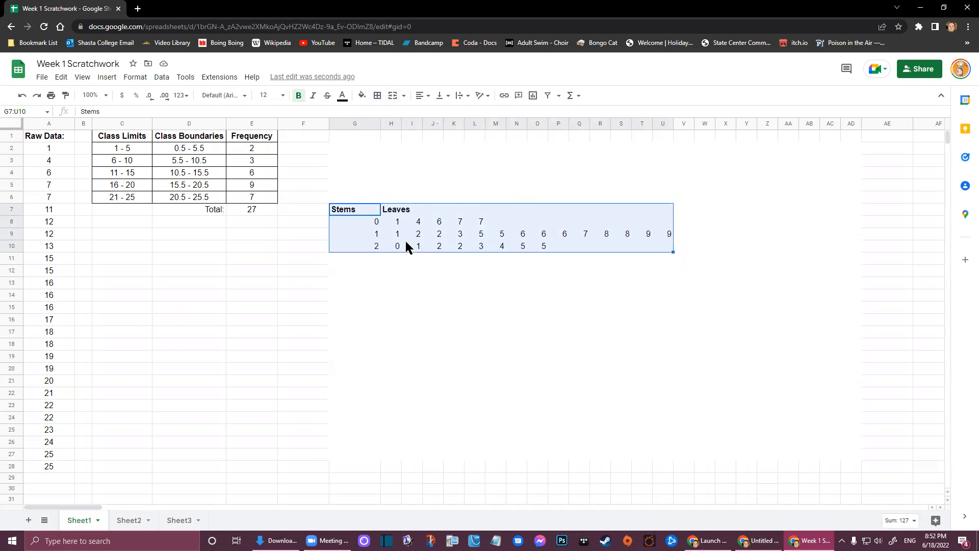
click(377, 95)
click(467, 118)
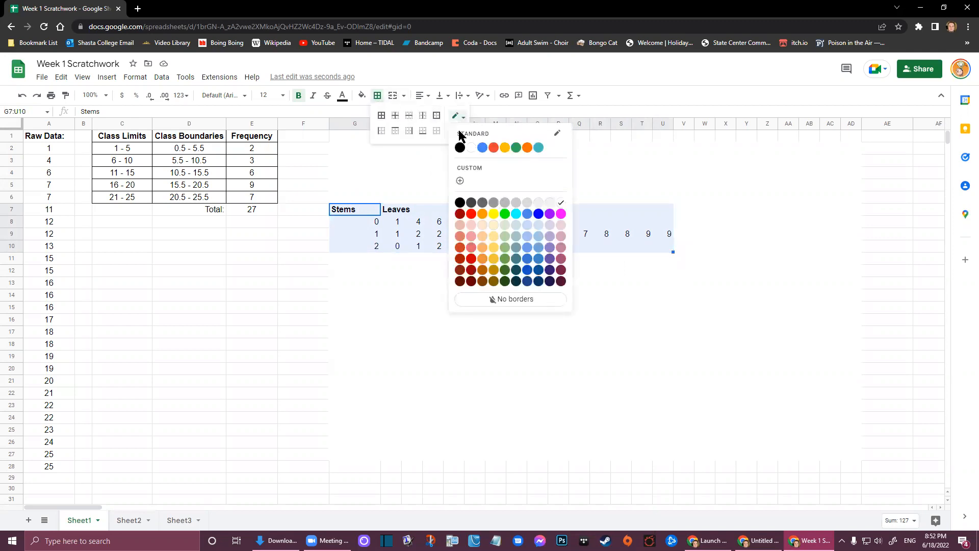
click(458, 146)
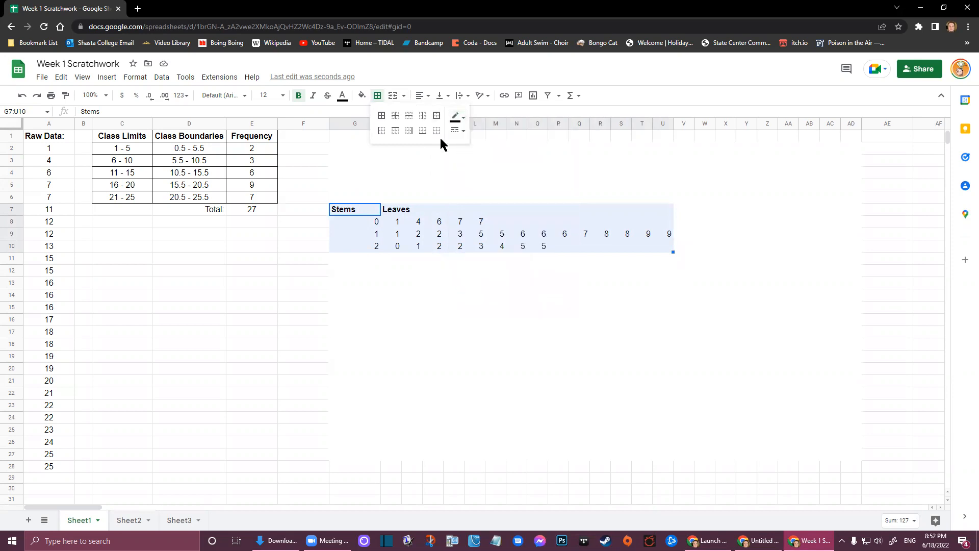
click(381, 117)
click(514, 321)
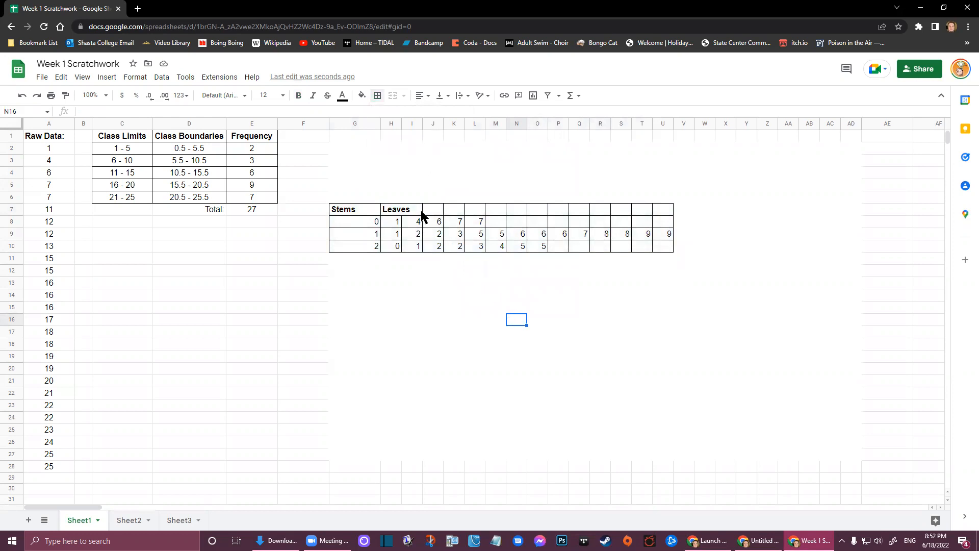
- Set all borders of the leaves area H7:U10 to white
drag(415, 209, 619, 244)
click(571, 333)
drag(397, 211, 656, 241)
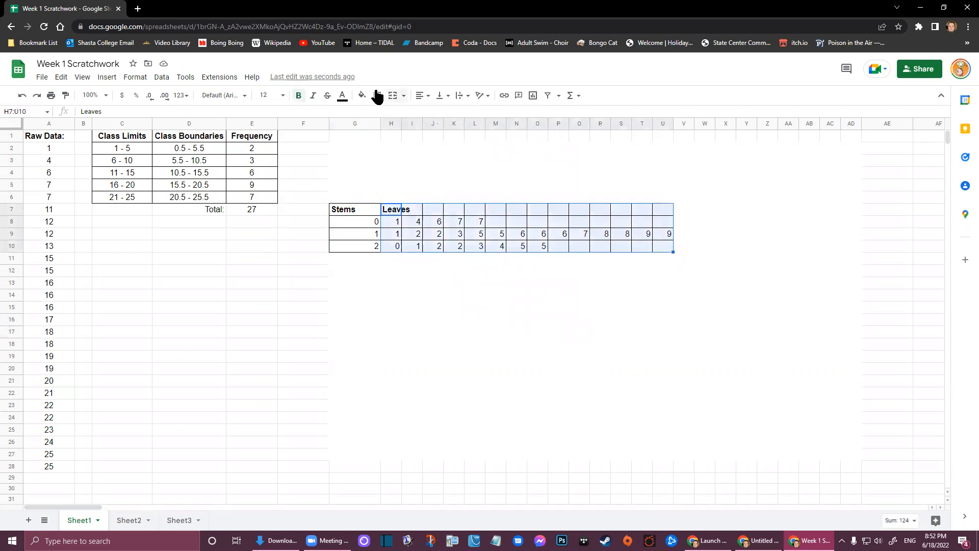
click(378, 98)
click(466, 126)
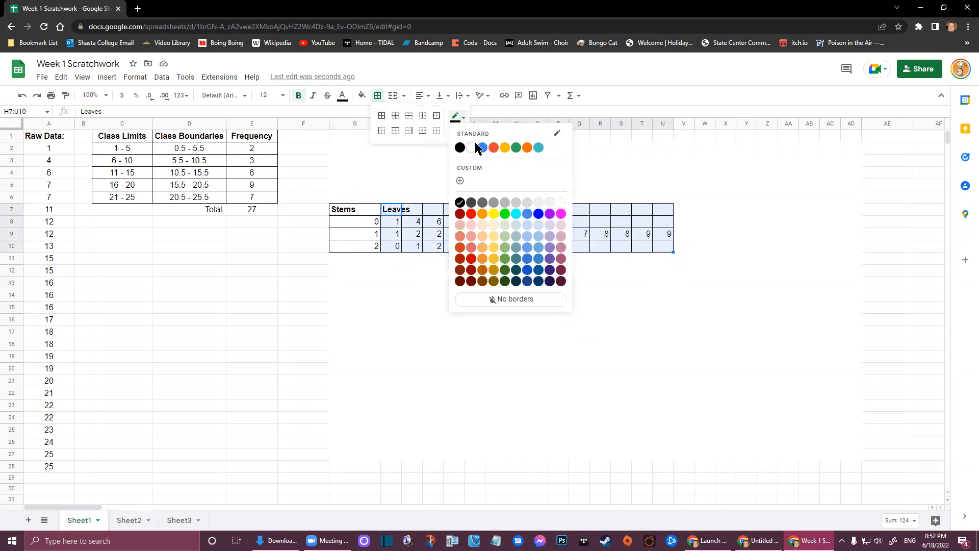
click(470, 146)
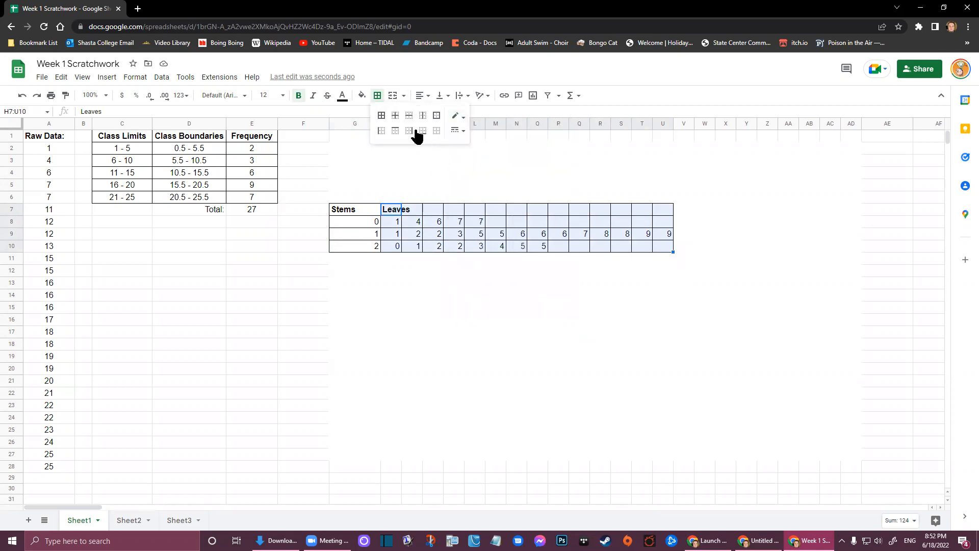
click(381, 115)
click(449, 244)
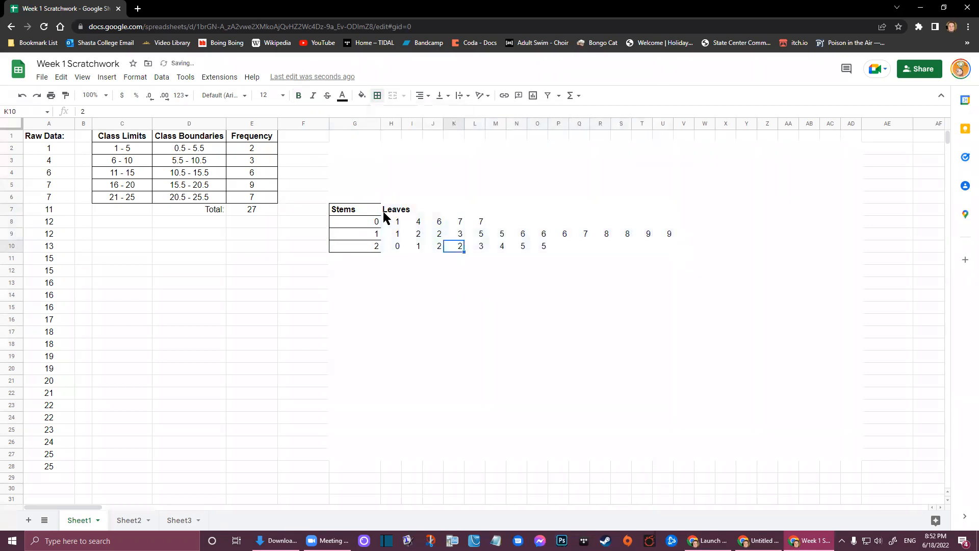
- Put a black outer border around the leaves area H7:U10
drag(390, 211, 662, 250)
click(378, 96)
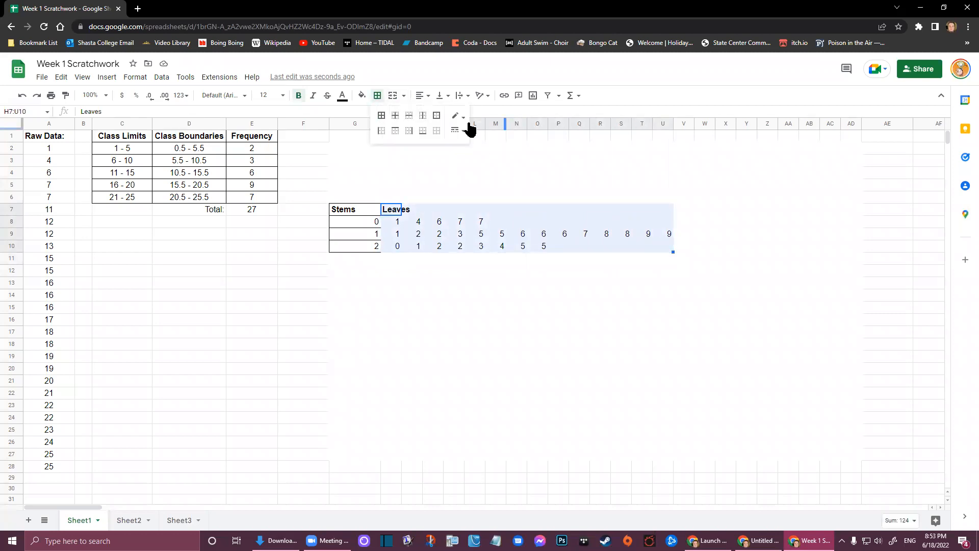
click(457, 117)
click(456, 148)
click(436, 116)
click(466, 330)
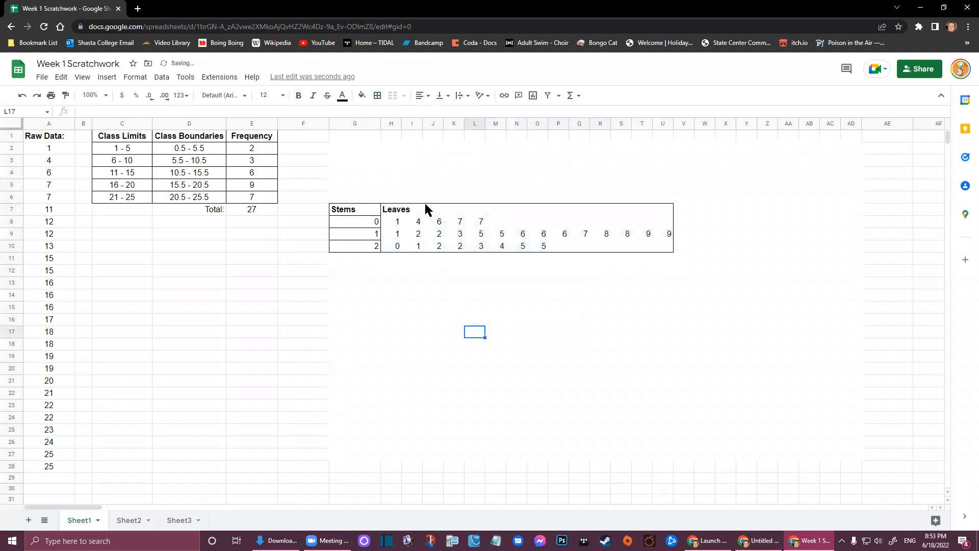
- Merge the Leaves header across H7:U7 and give the merged cell a black outer border
drag(394, 210, 658, 214)
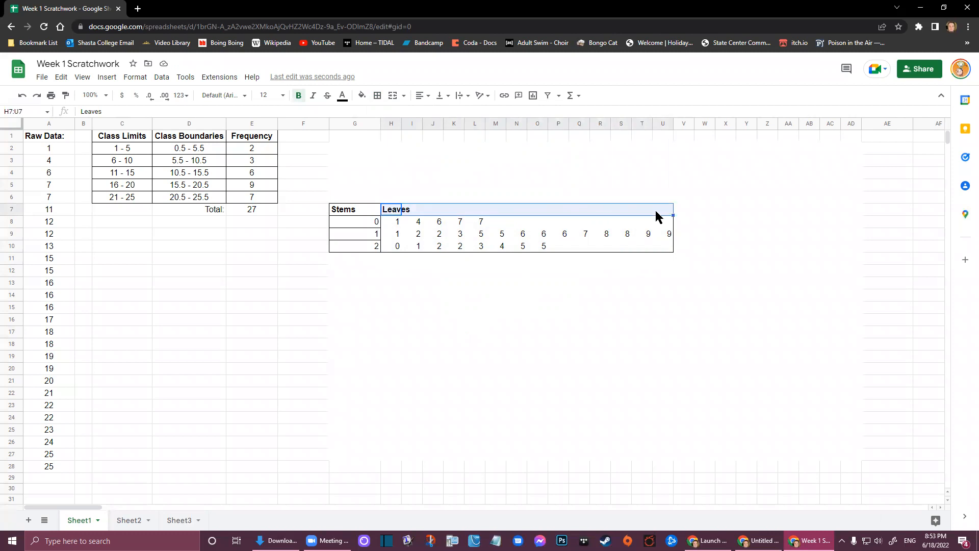
click(392, 97)
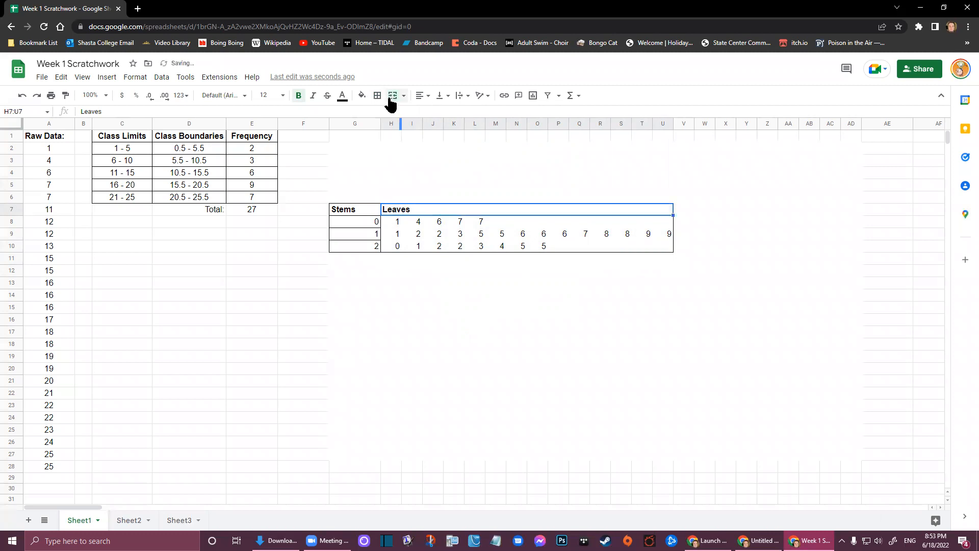
click(492, 348)
click(418, 213)
click(377, 95)
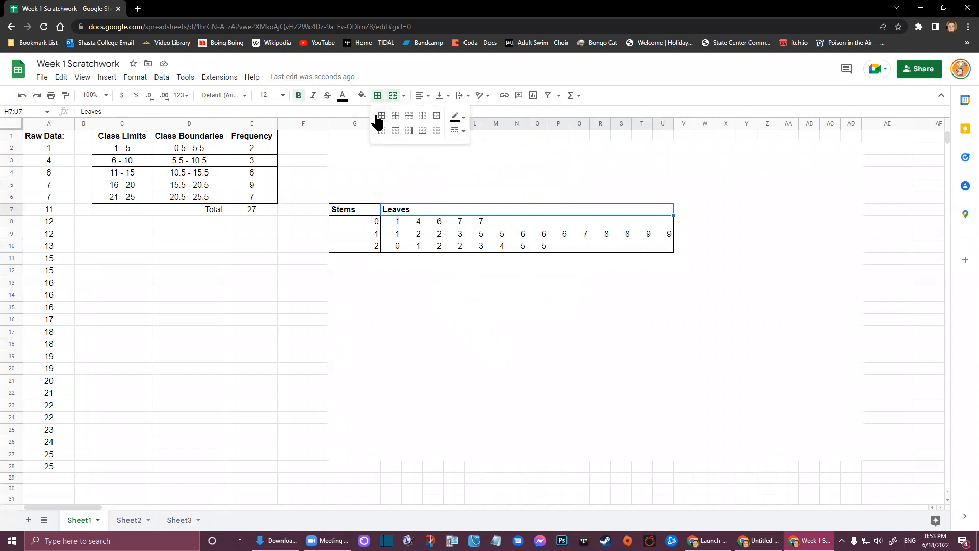
click(437, 116)
click(457, 338)
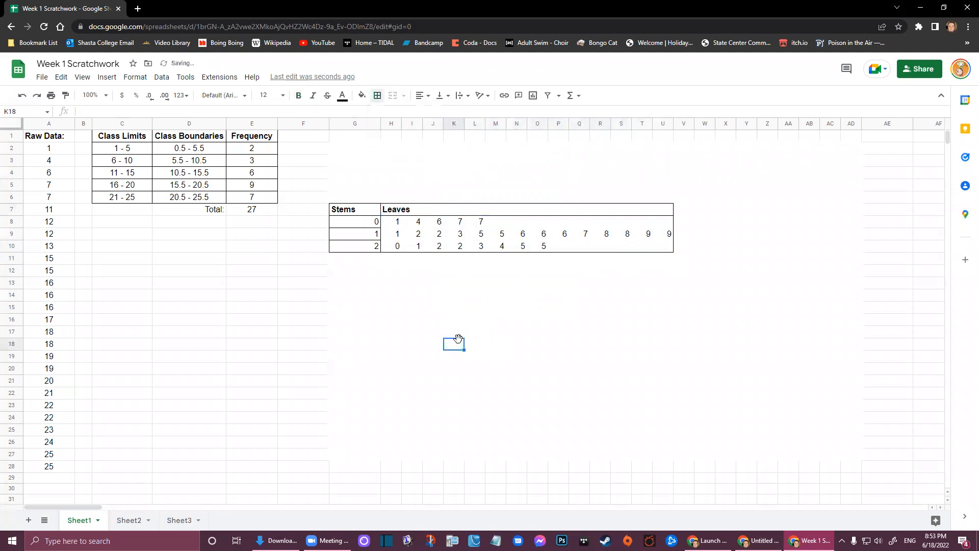
- Try to add row lines to the leaf block H8:U10 with a bottom border
click(383, 223)
drag(383, 224, 660, 242)
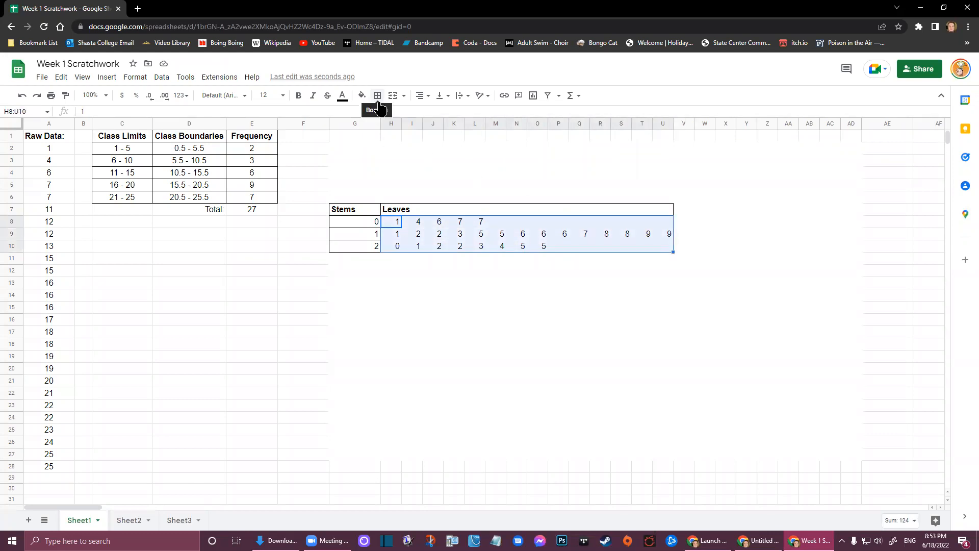
click(377, 97)
click(421, 131)
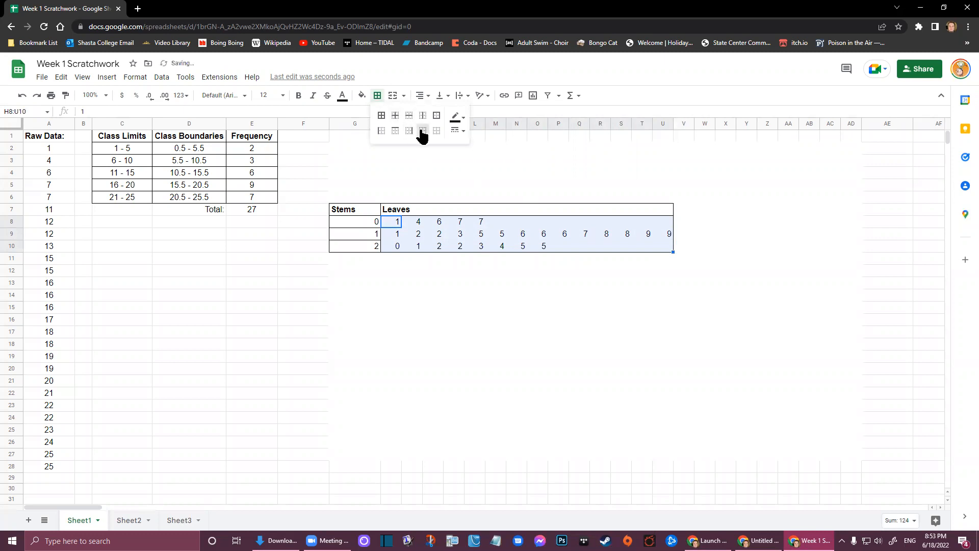
click(452, 342)
- Add a black bottom border to each of the leaf rows H8:U8 and H9:U9
click(393, 224)
drag(407, 228, 665, 225)
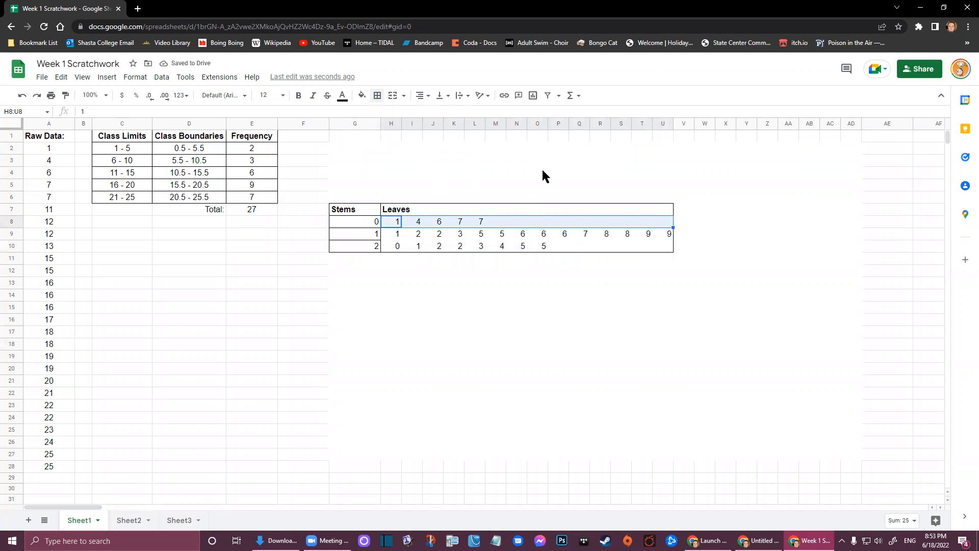
click(378, 98)
click(422, 131)
drag(399, 234, 663, 233)
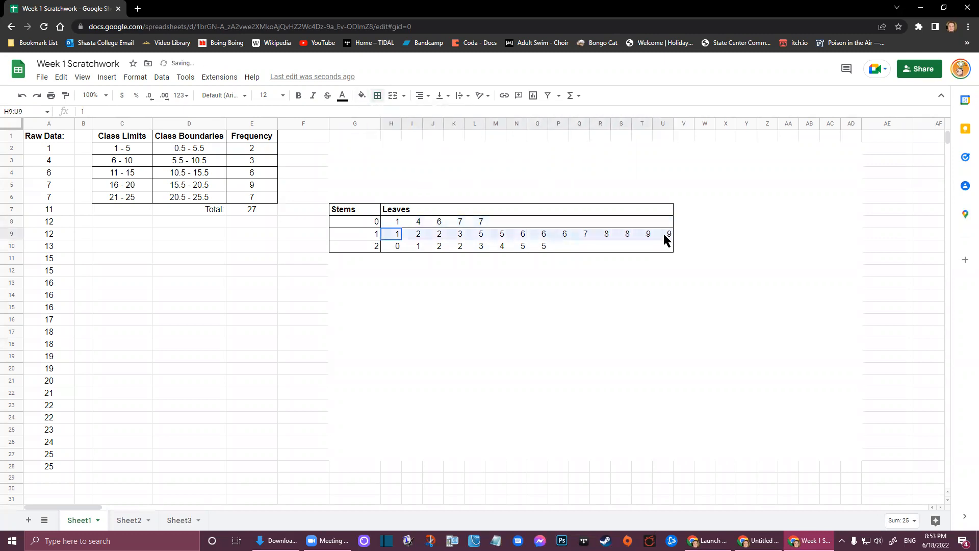
click(378, 97)
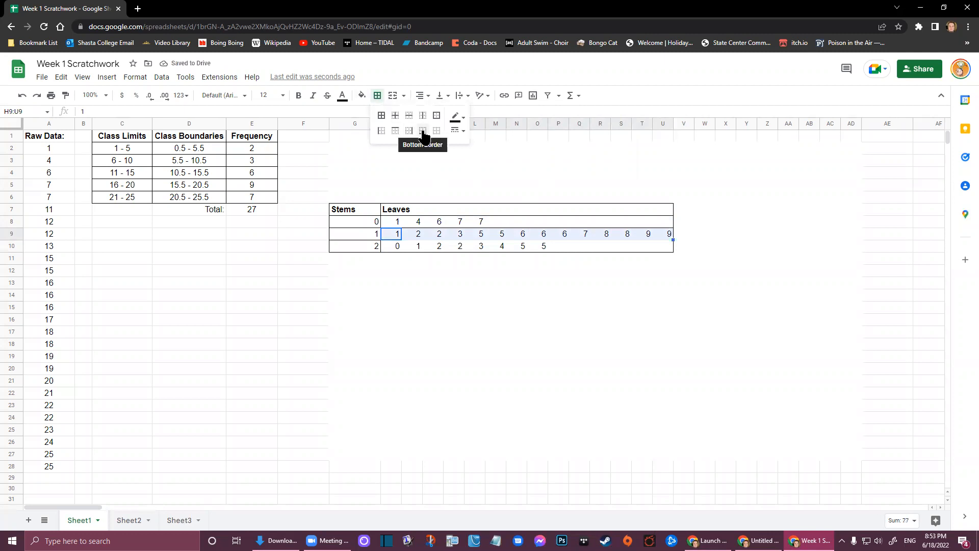
click(423, 133)
click(412, 319)
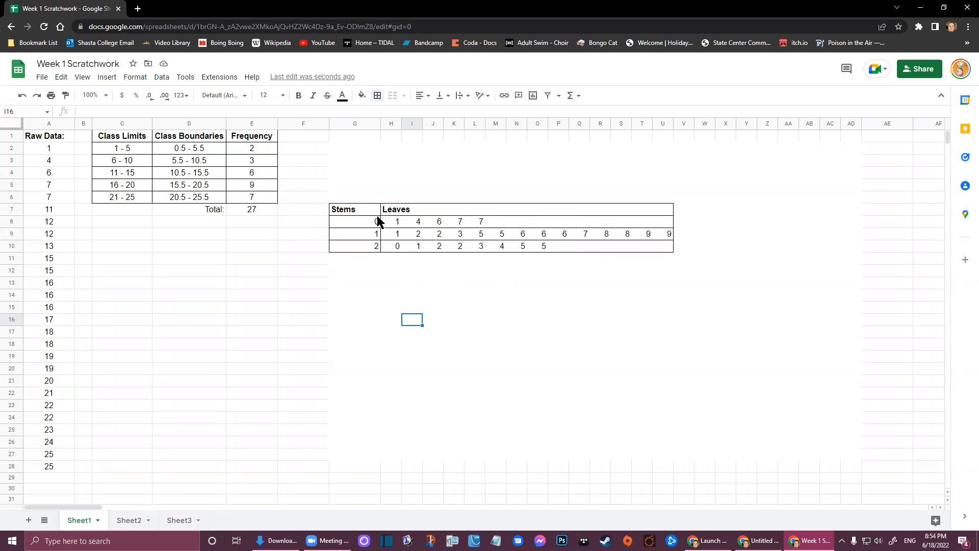
- Narrow column G so that it closely fits the Stems header
key(Right)
key(Right)
key(Right)
key(Right)
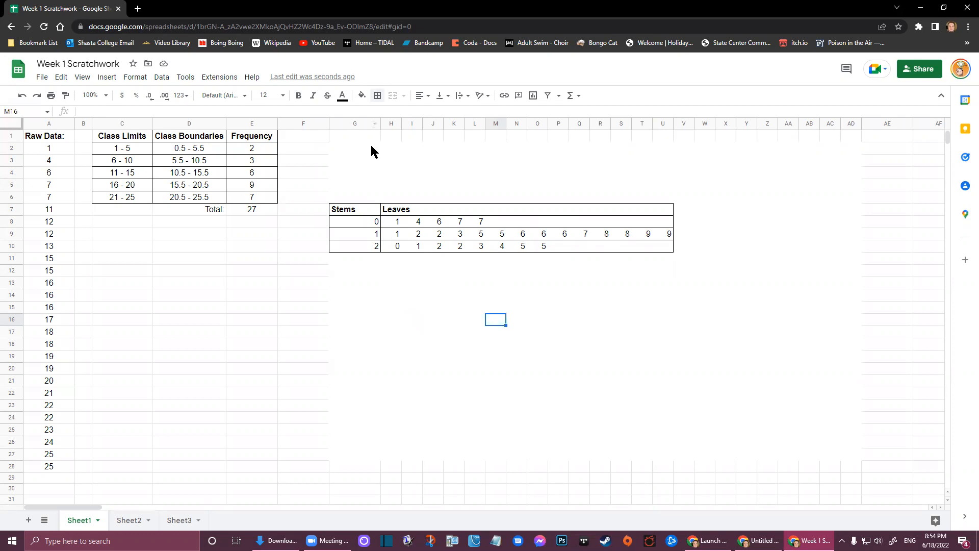
drag(380, 125, 362, 129)
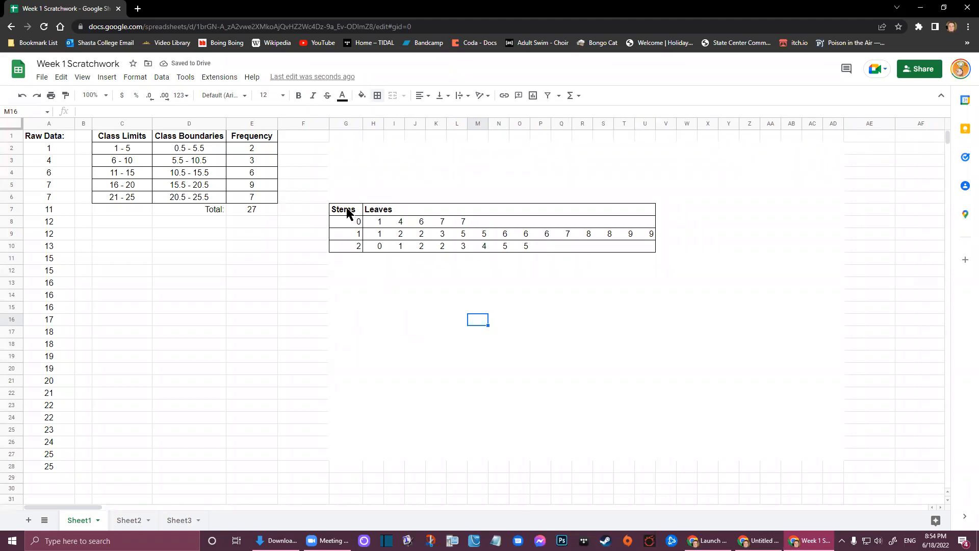
- Center the stems and leaves horizontally in cells G8:U10
drag(339, 227, 650, 243)
click(426, 96)
click(434, 115)
click(469, 378)
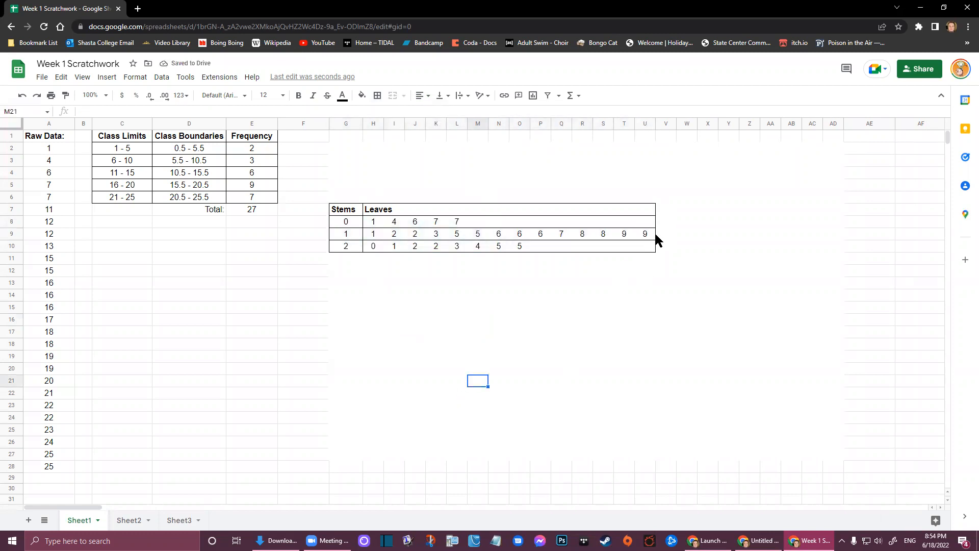
click(564, 395)
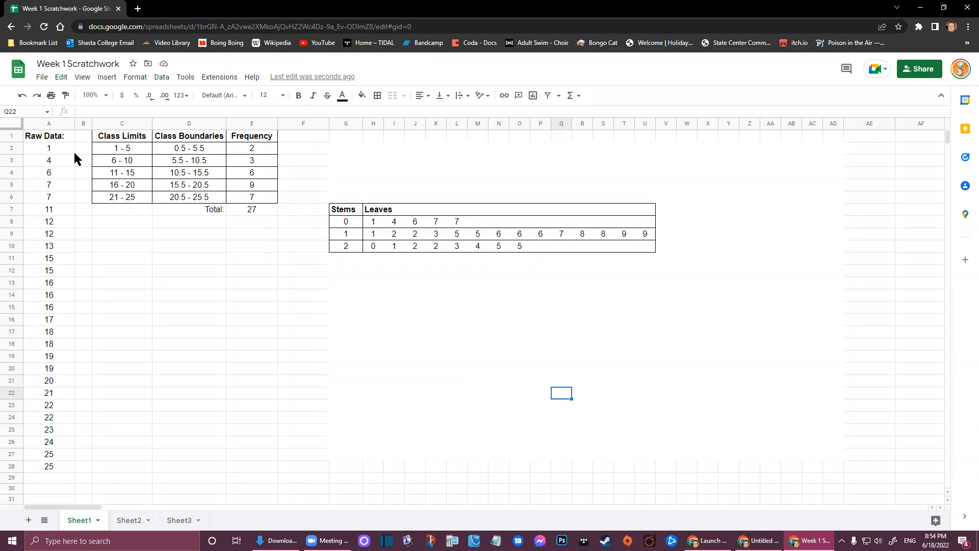
drag(49, 149, 56, 474)
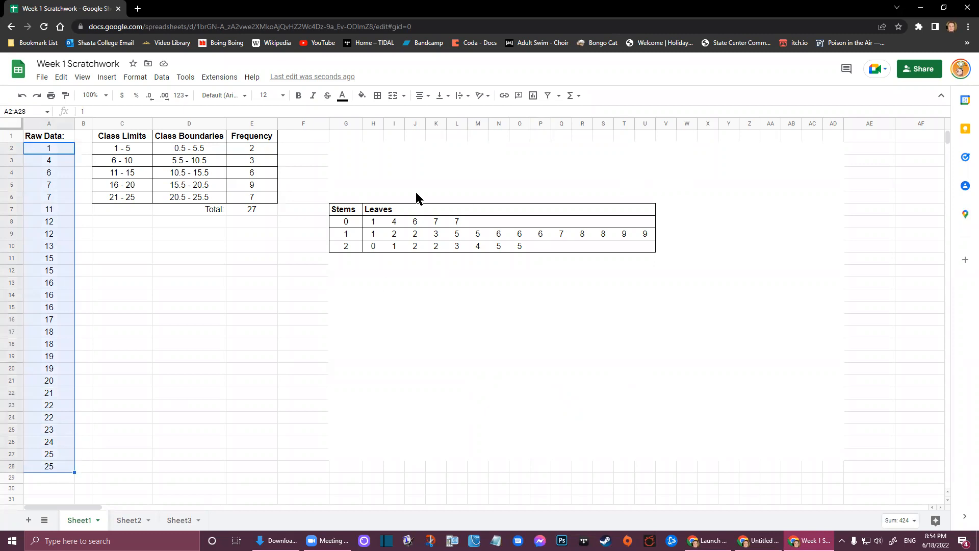
drag(312, 185, 701, 297)
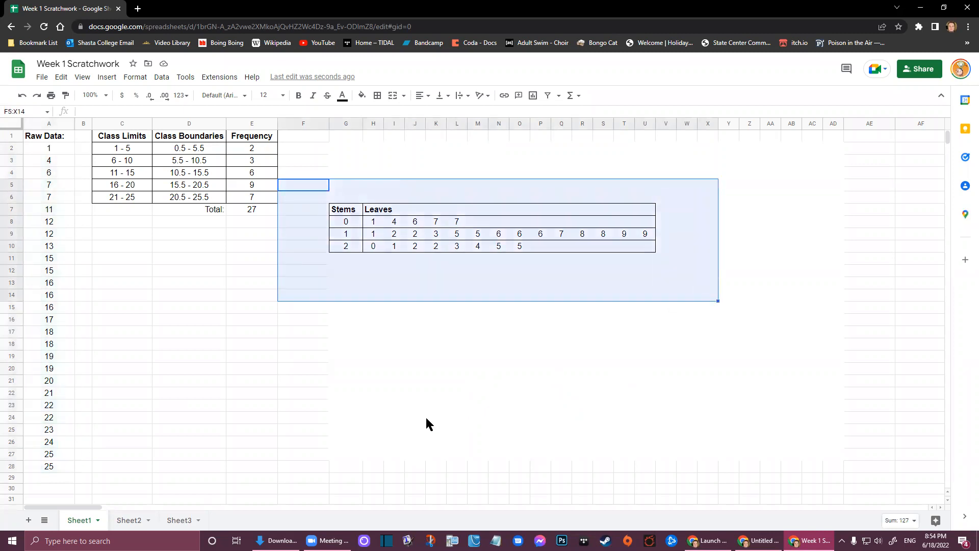
click(399, 349)
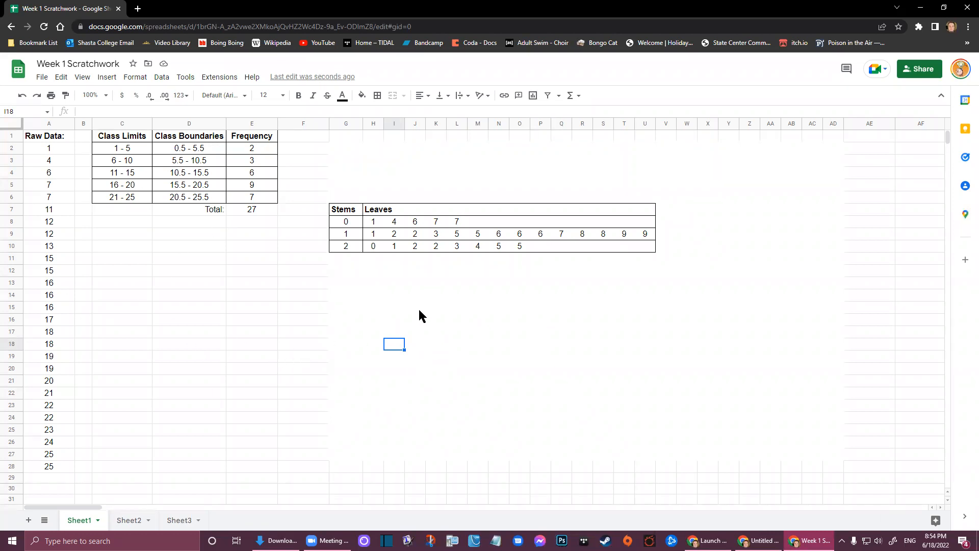
click(348, 271)
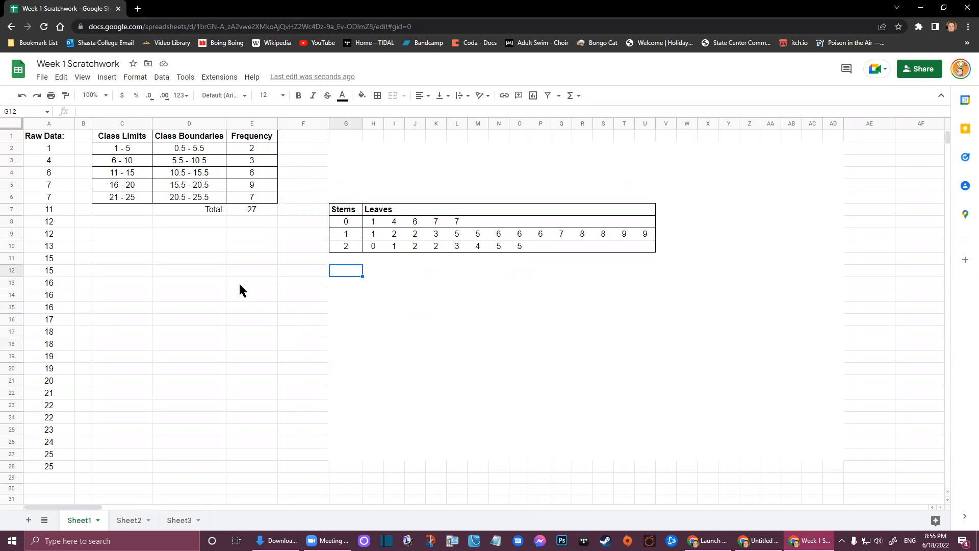